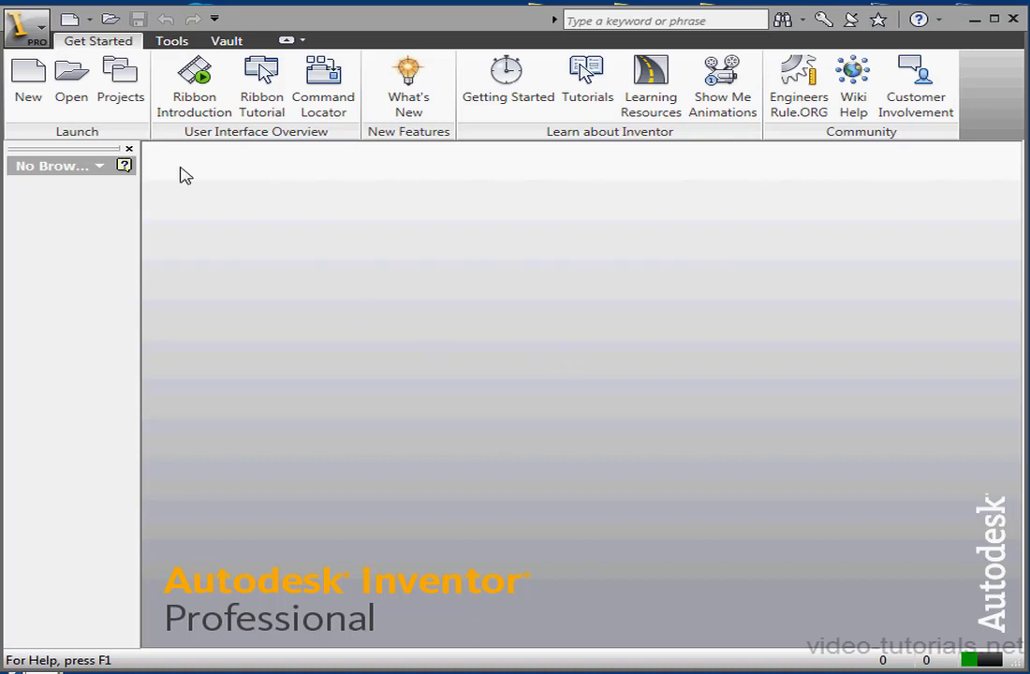
Show the Projects list with the Default project's settings, briefly expanding Folder Options.
{"action": "left_click", "coordinate": [128, 105]}
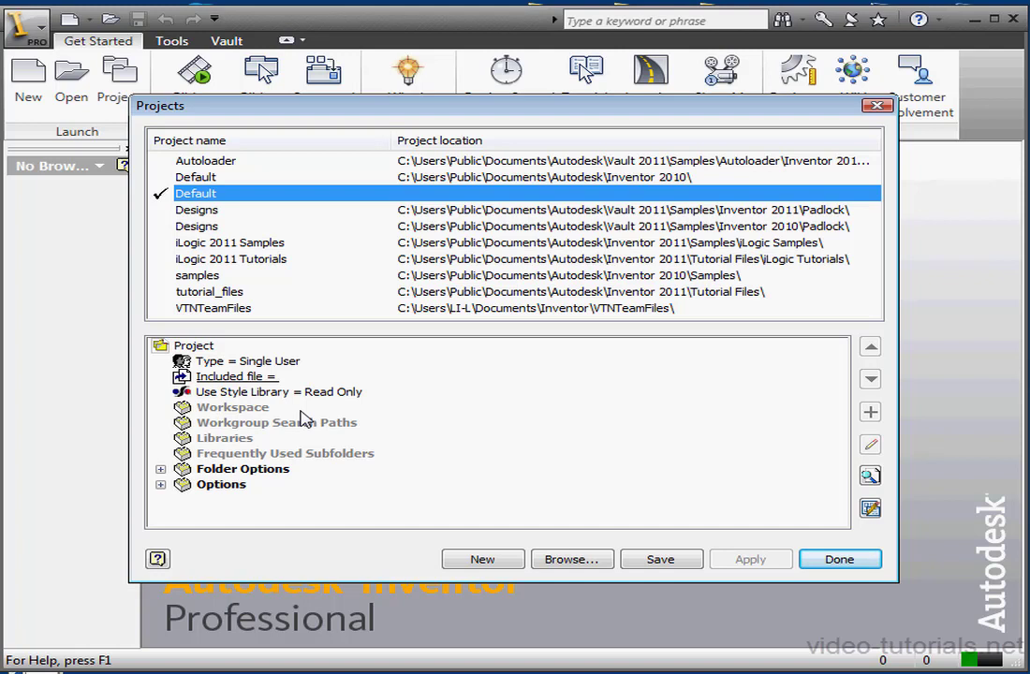
{"action": "left_click", "coordinate": [349, 425]}
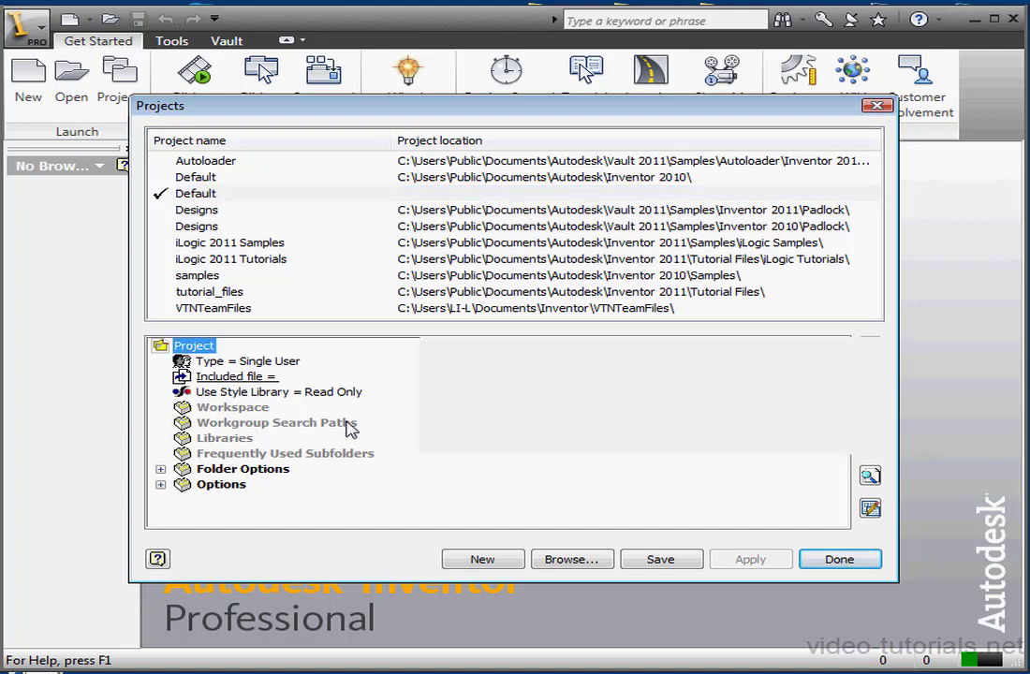
{"action": "left_click", "coordinate": [160, 469]}
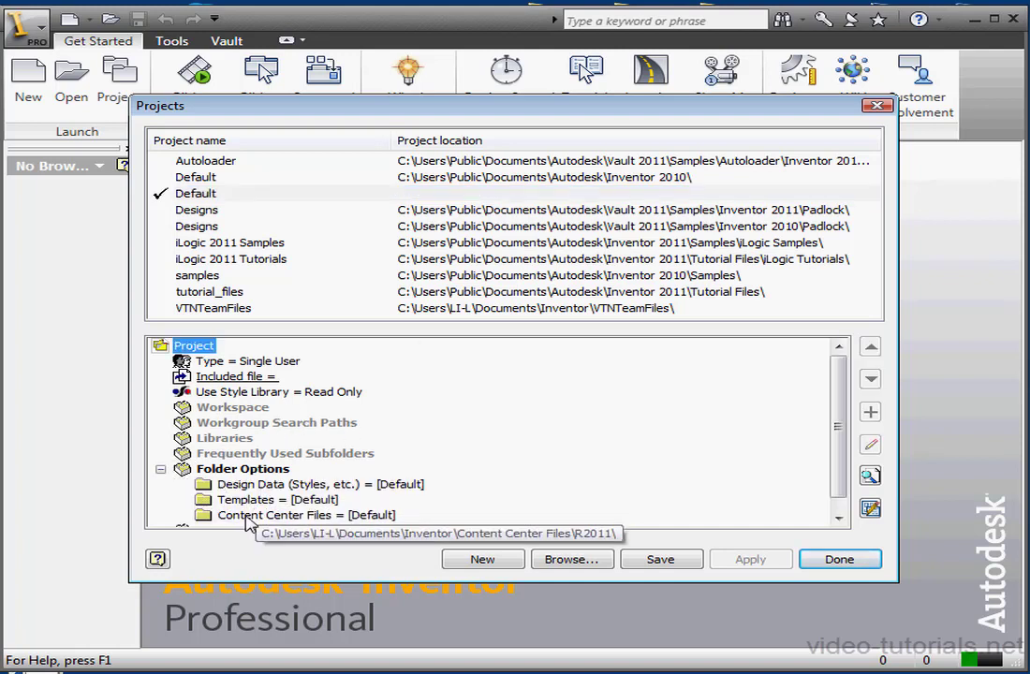
{"action": "left_click", "coordinate": [160, 469]}
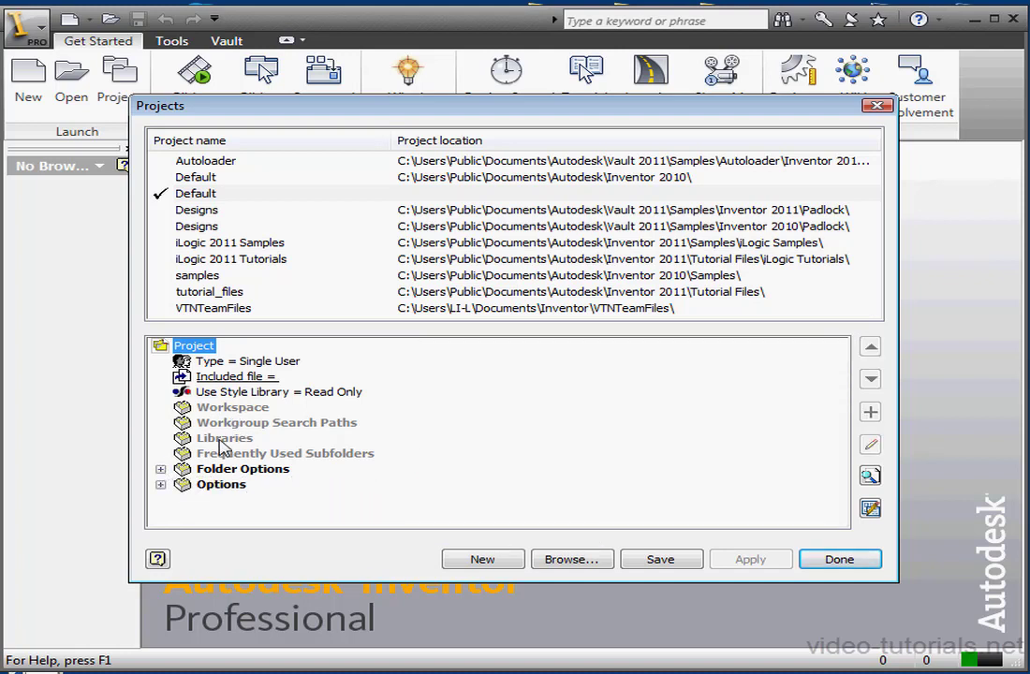
Expand Options to show Old Versions To Keep On Save = 1 and Using Unique File Names = No.
{"action": "left_click", "coordinate": [160, 484]}
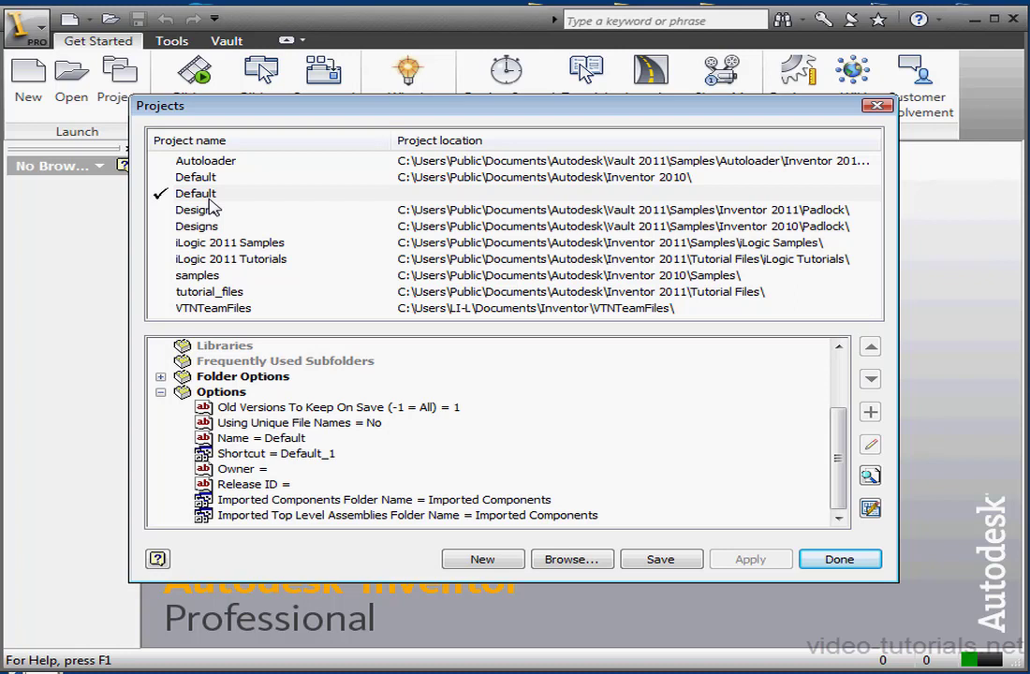
Keep the Default project's Type set to Single User.
{"action": "left_click_drag", "start_coordinate": [840, 471], "coordinate": [833, 384]}
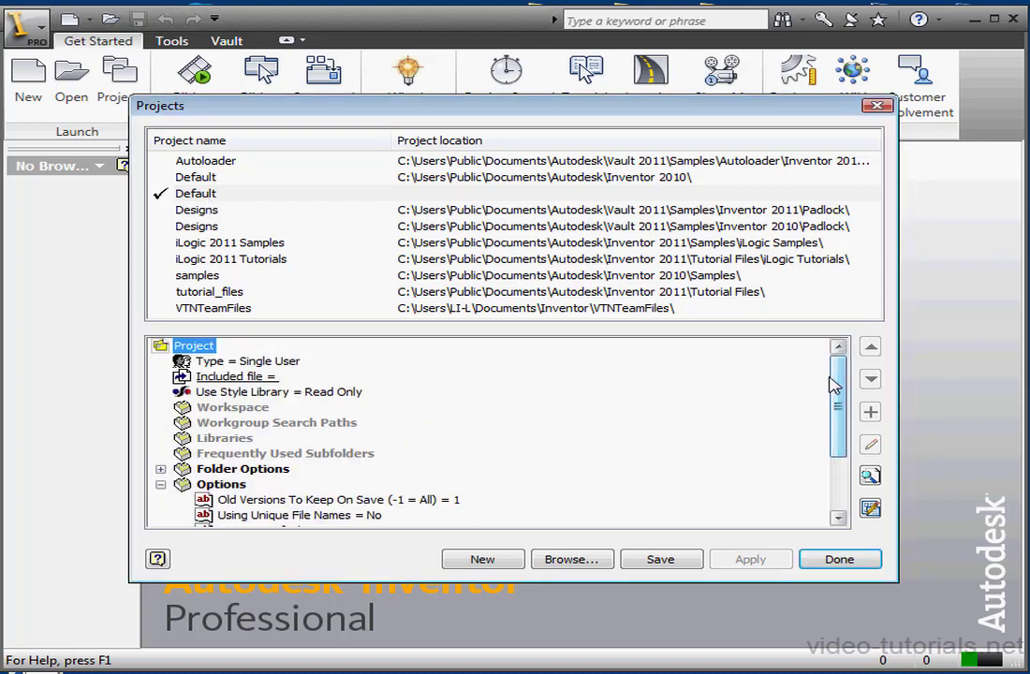
{"action": "left_click", "coordinate": [240, 361]}
{"action": "left_click", "coordinate": [241, 362]}
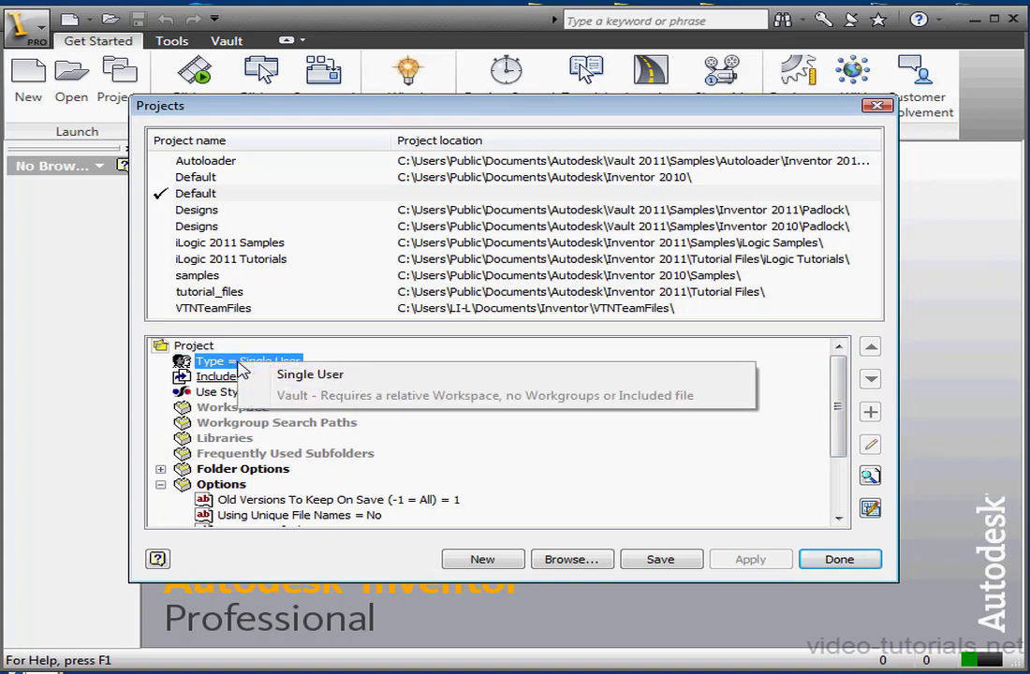
{"action": "left_click", "coordinate": [302, 374]}
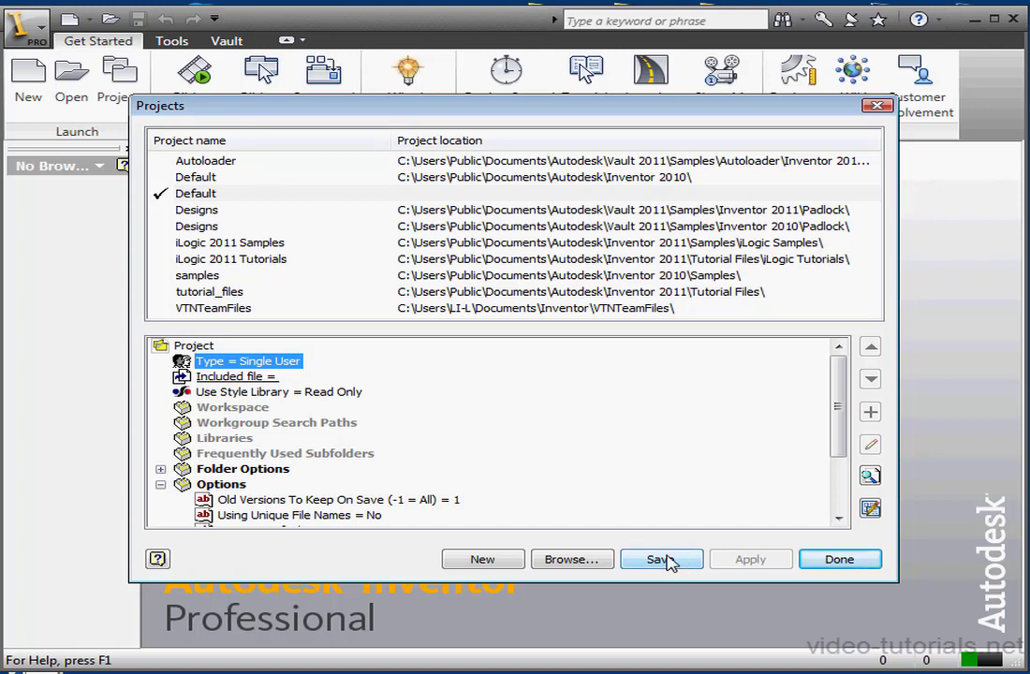
Start a new single-user project named 'Matchstick Corp'.
{"action": "left_click", "coordinate": [503, 567]}
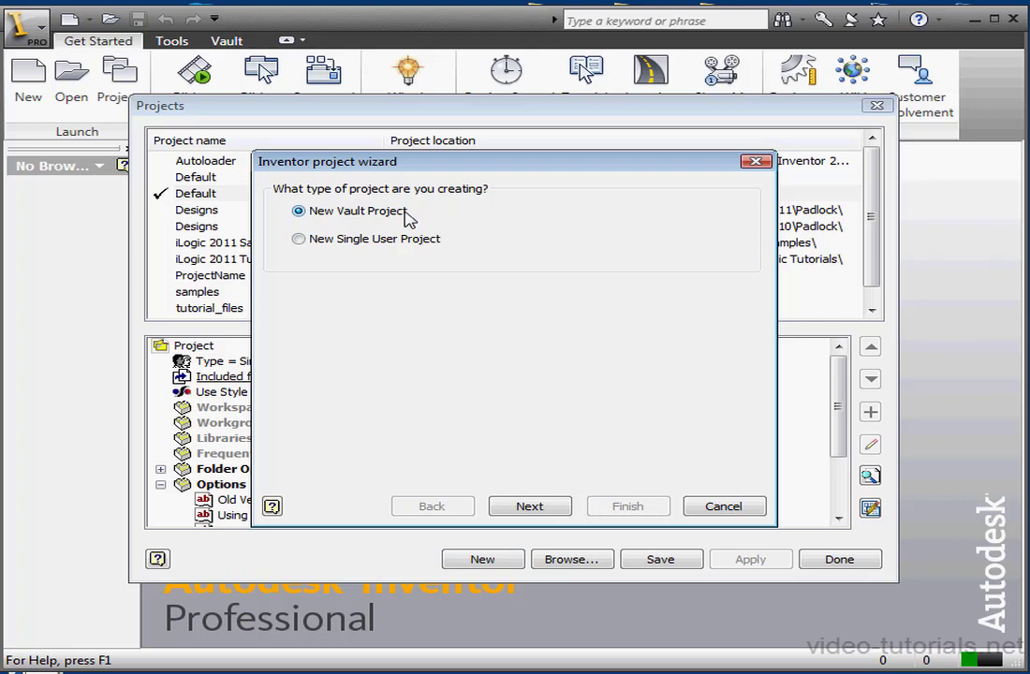
{"action": "left_click", "coordinate": [299, 240]}
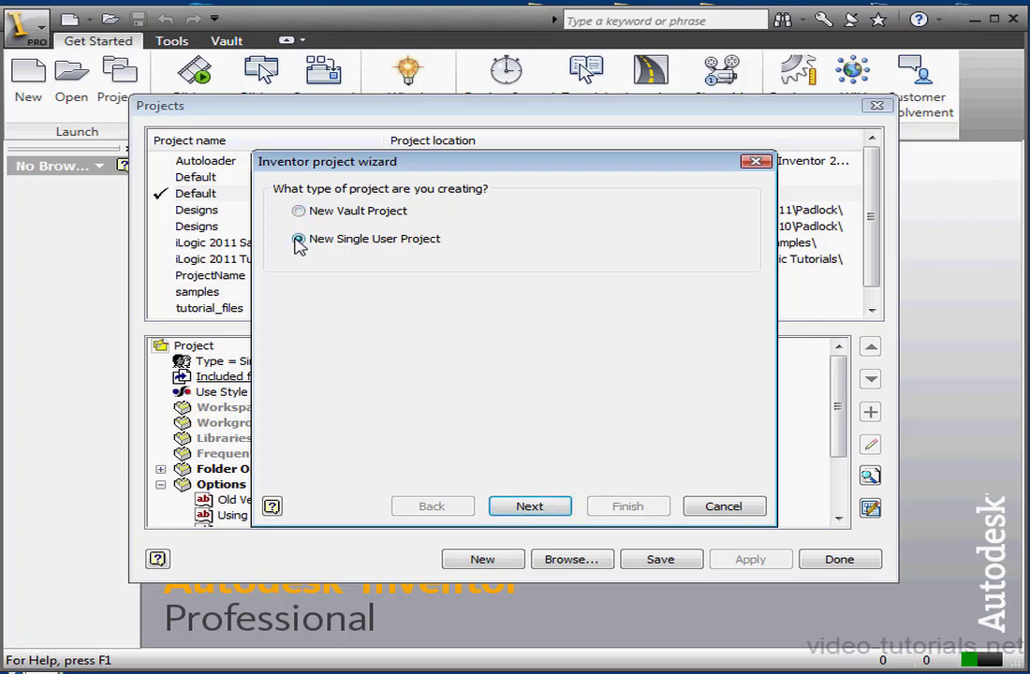
{"action": "left_click", "coordinate": [535, 506]}
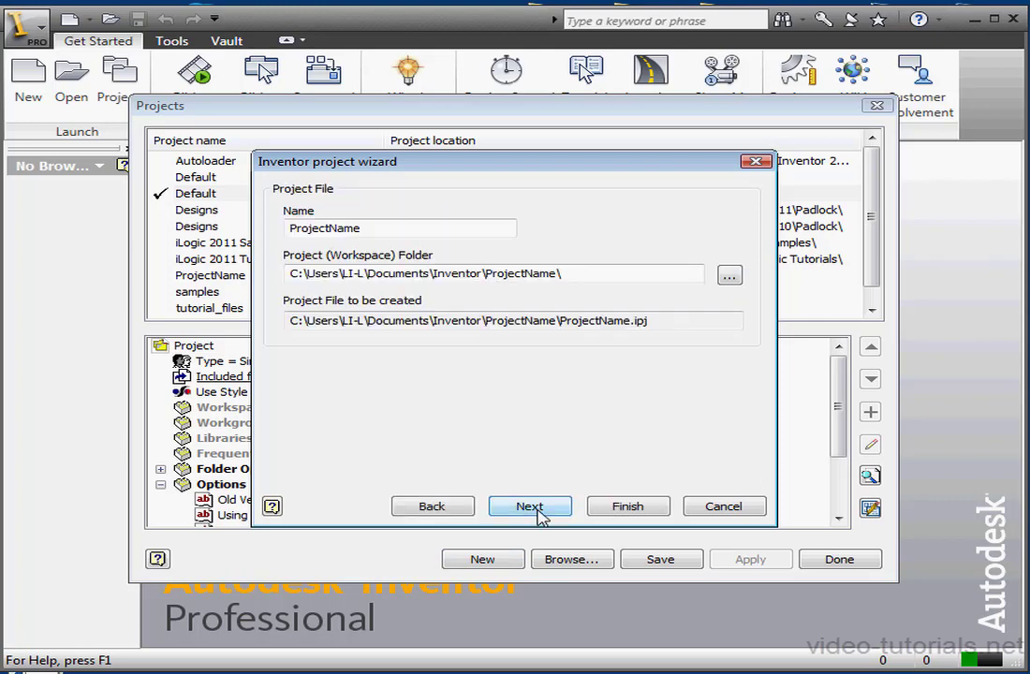
{"action": "double_click", "coordinate": [370, 228]}
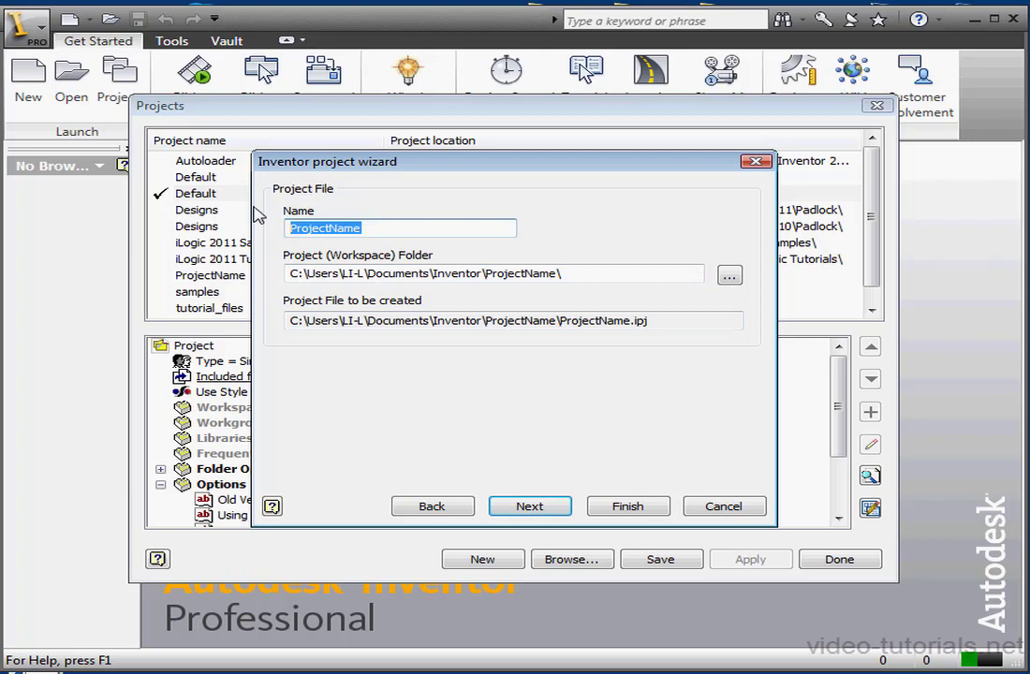
{"action": "type", "text": "M"}
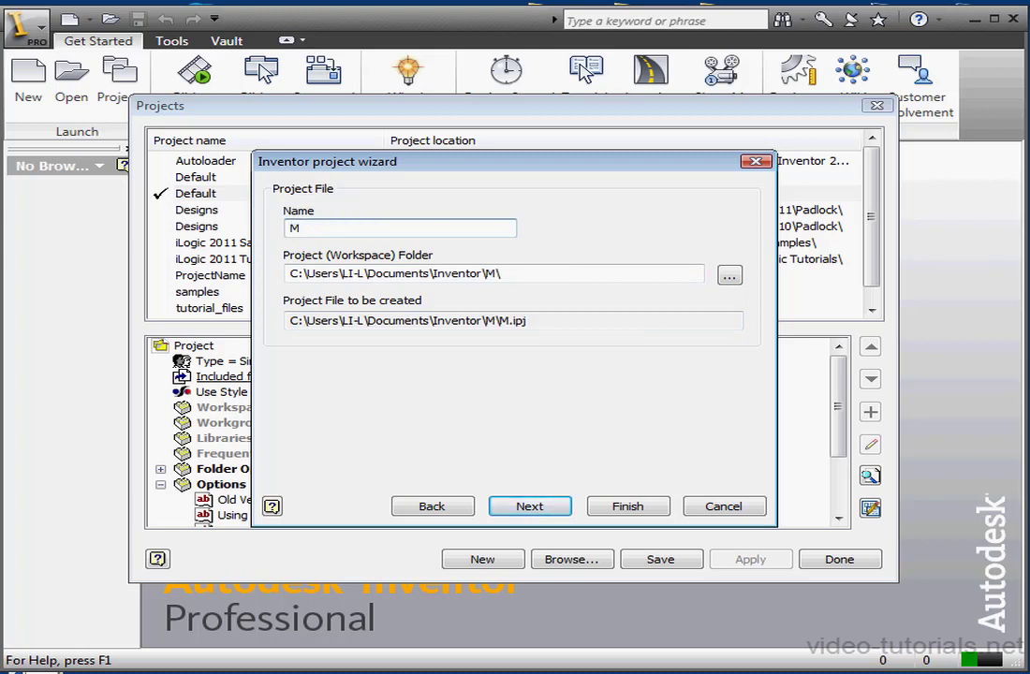
{"action": "type", "text": "atchstick Corp"}
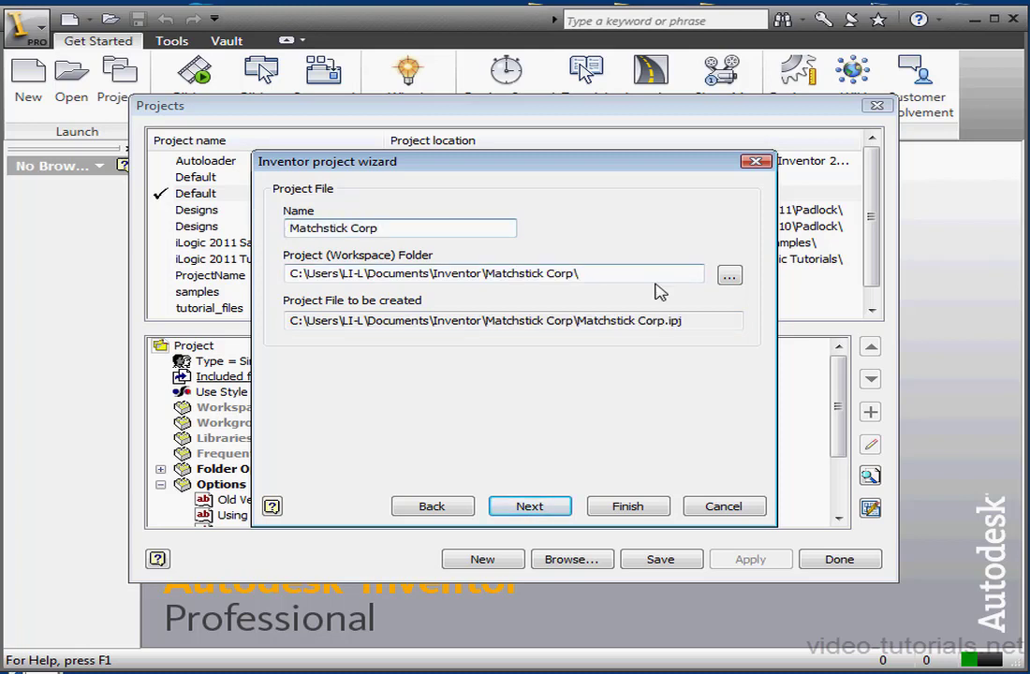
Set the project location to the Desktop's Inventor 2011 folder.
{"action": "left_click", "coordinate": [730, 276]}
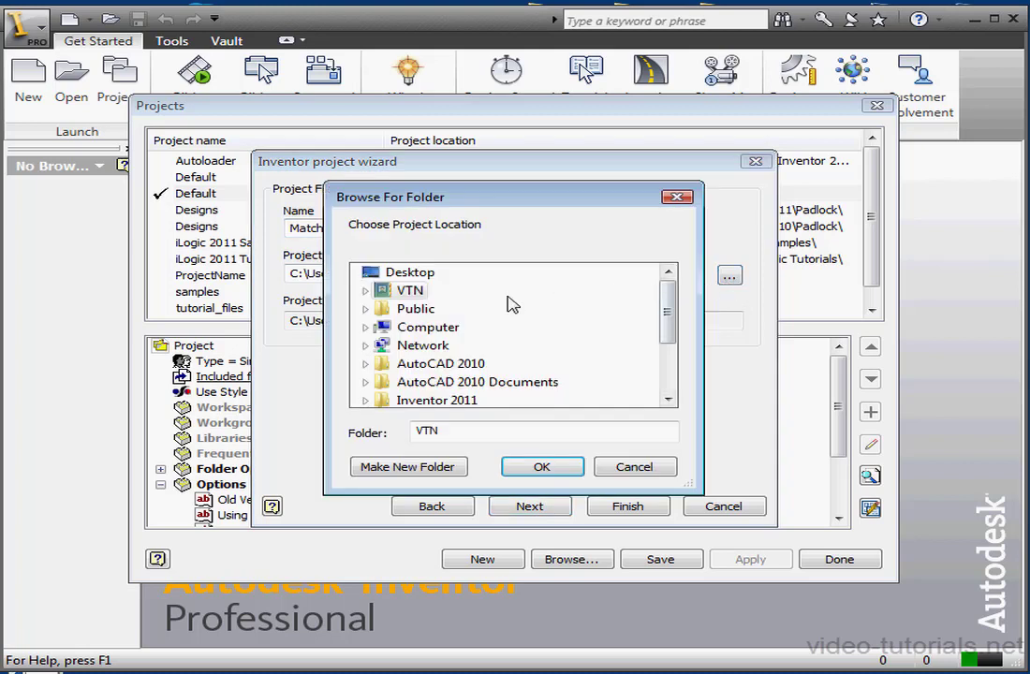
{"action": "left_click", "coordinate": [412, 273]}
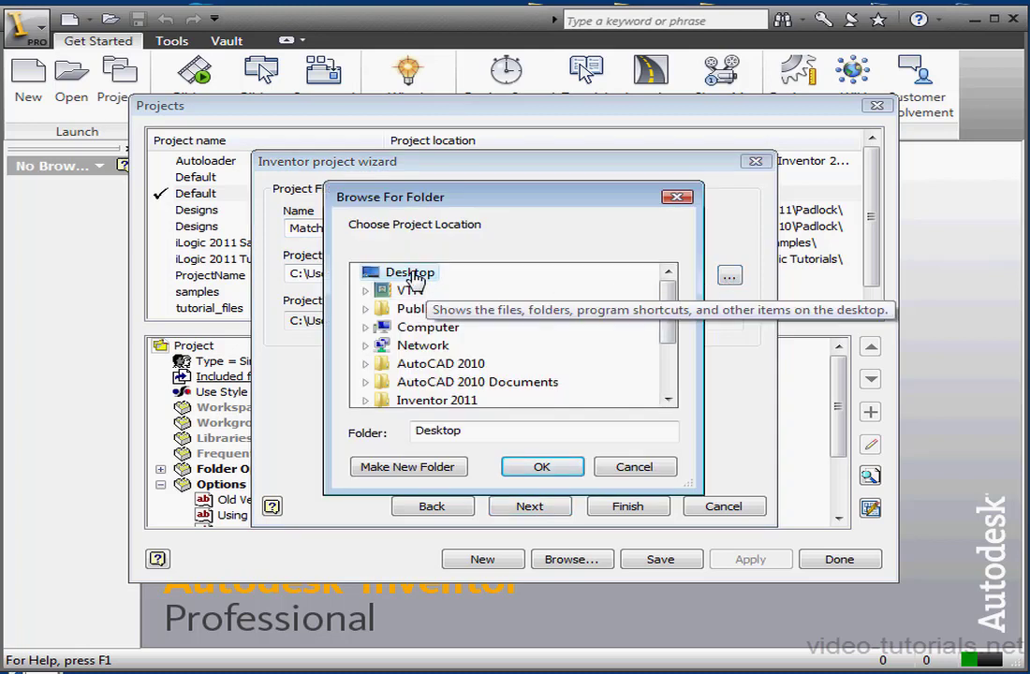
{"action": "scroll", "coordinate": [395, 271], "scroll_direction": "down", "scroll_amount": 2}
{"action": "double_click", "coordinate": [408, 326]}
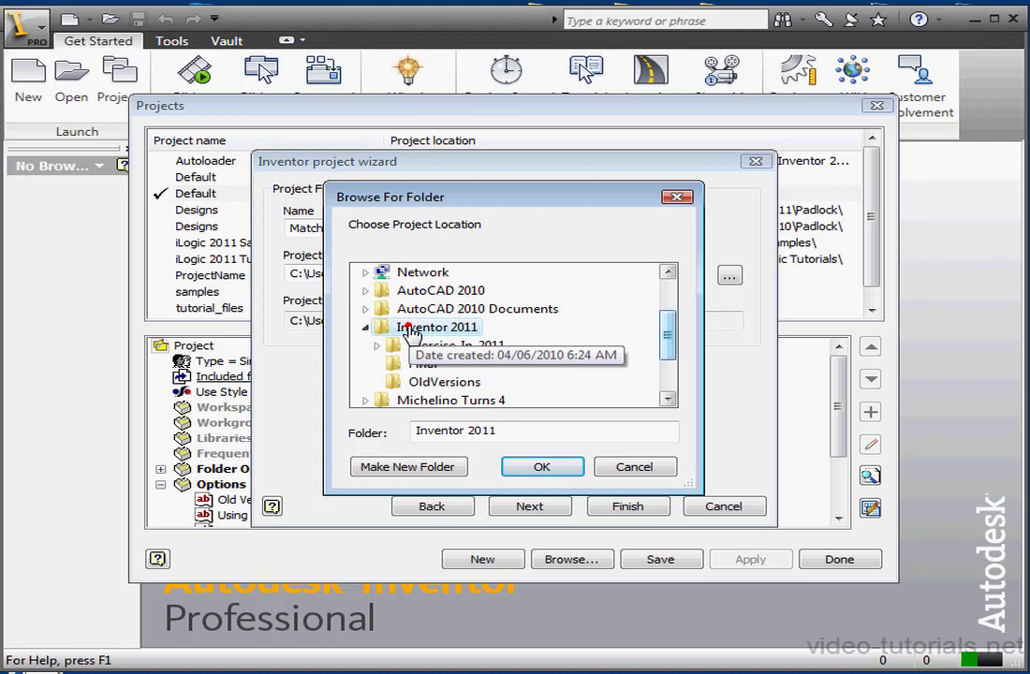
{"action": "left_click", "coordinate": [547, 467]}
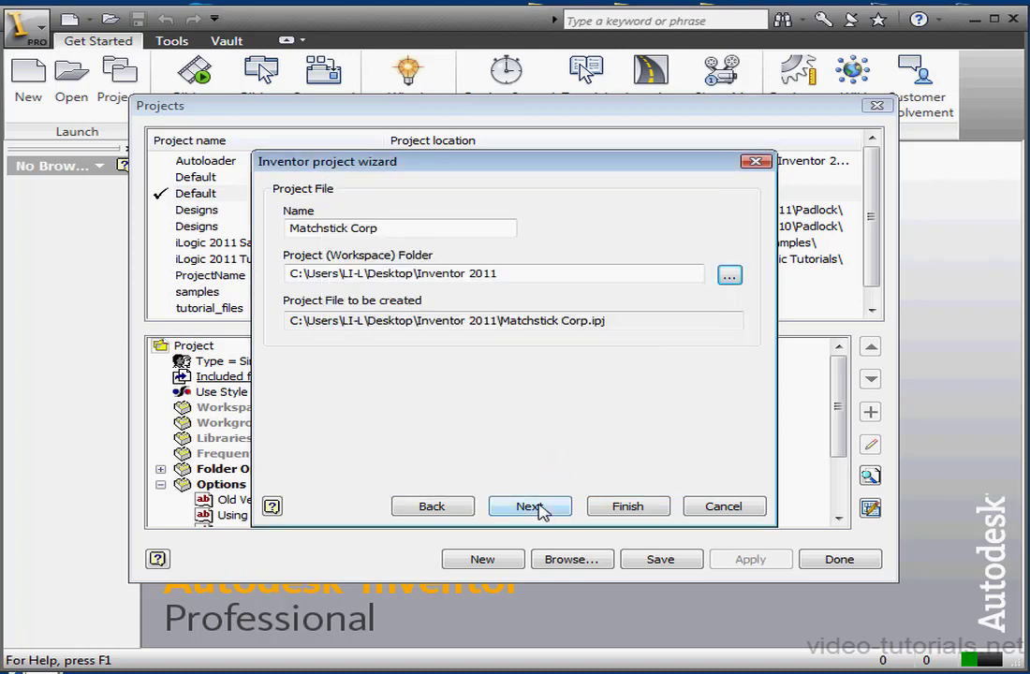
Include the Libraries and Library entries in the new project.
{"action": "left_click", "coordinate": [541, 506]}
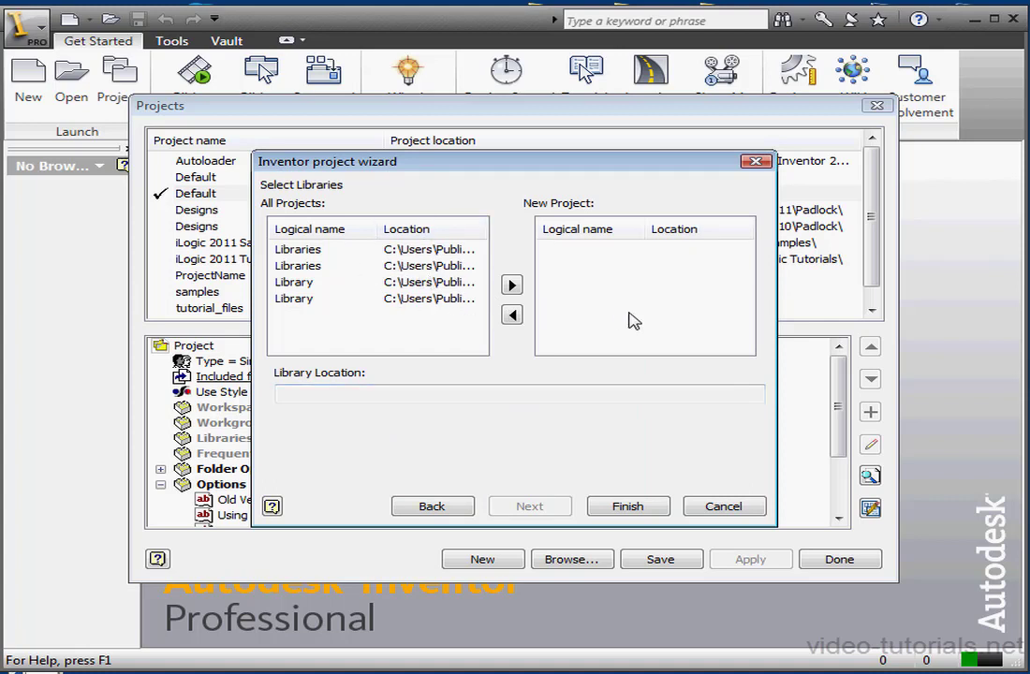
{"action": "left_click", "coordinate": [351, 249]}
{"action": "left_click", "coordinate": [511, 285]}
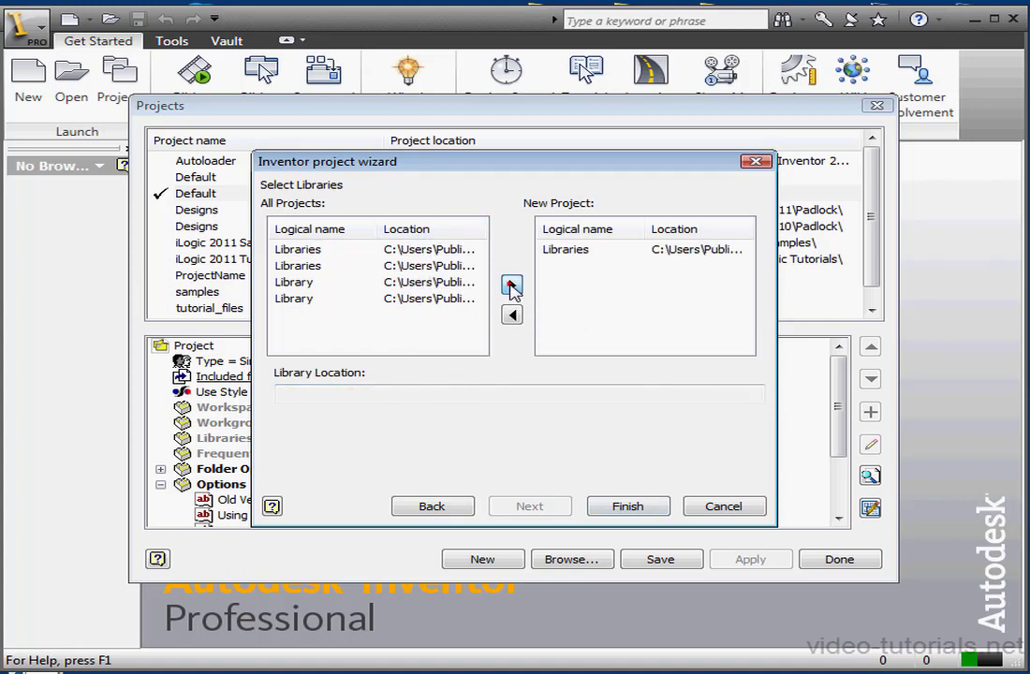
{"action": "left_click", "coordinate": [428, 298]}
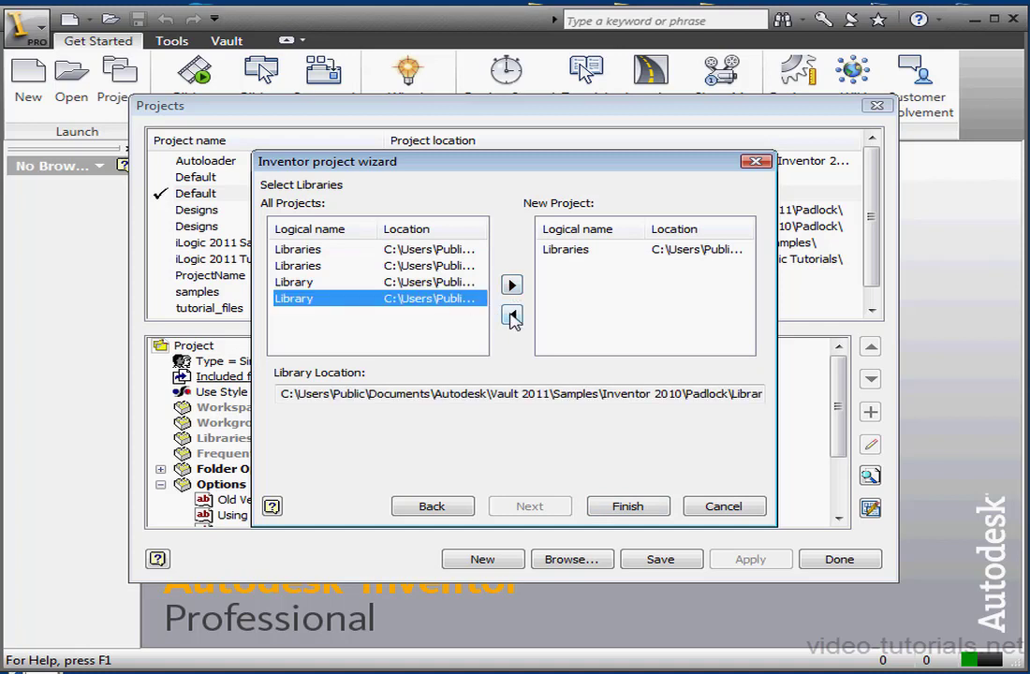
{"action": "left_click", "coordinate": [511, 284]}
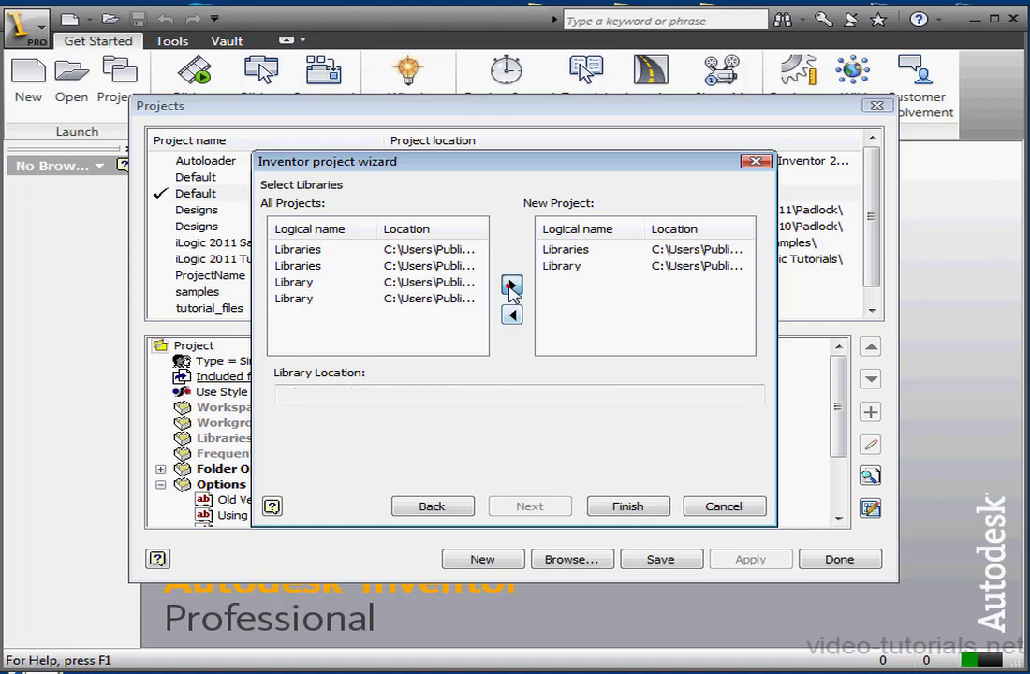
Finish the wizard so Matchstick Corp is listed as a Single User project in Inventor 2011.
{"action": "left_click", "coordinate": [628, 507]}
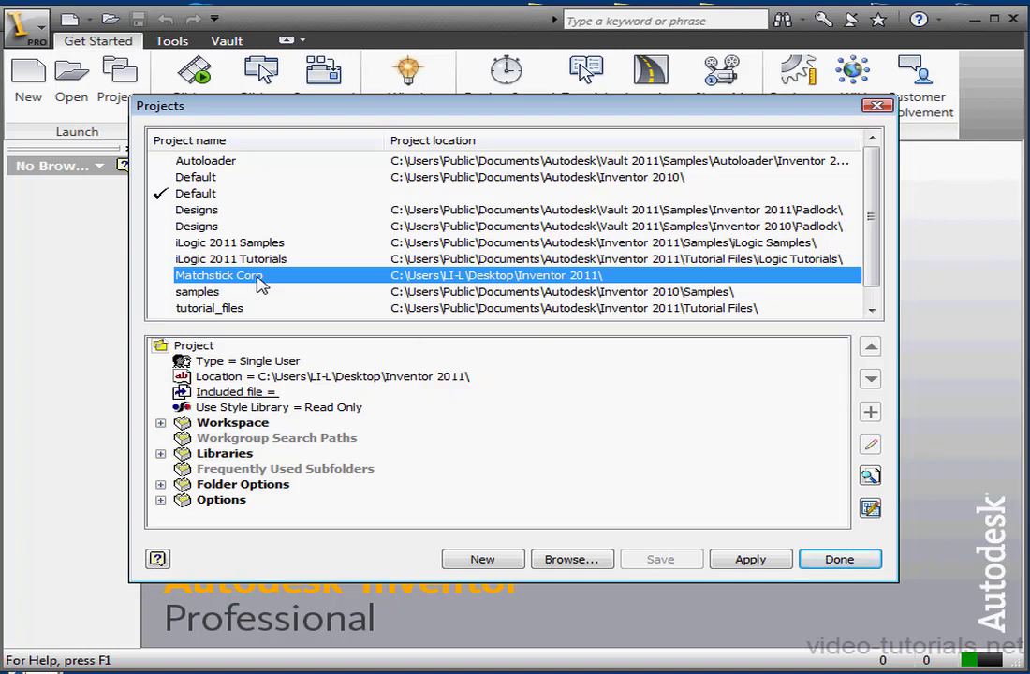
Close the Projects dialog, reopen it via Manage > Projects, then close it again.
{"action": "left_click", "coordinate": [837, 560]}
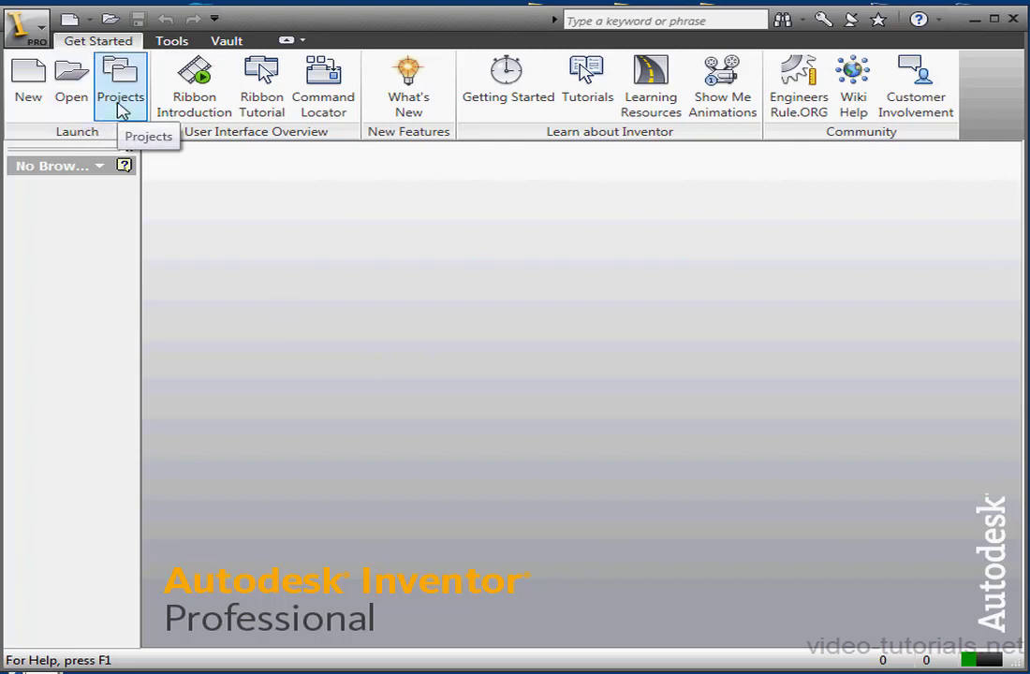
{"action": "left_click", "coordinate": [41, 43]}
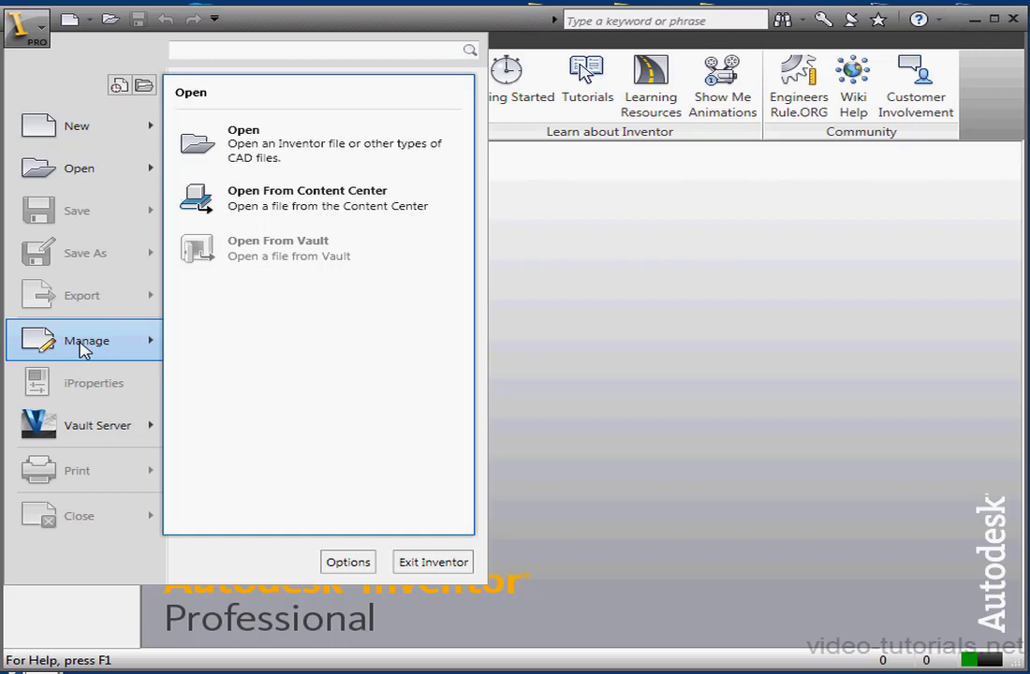
{"action": "mouse_move", "coordinate": [81, 346]}
{"action": "left_click", "coordinate": [271, 147]}
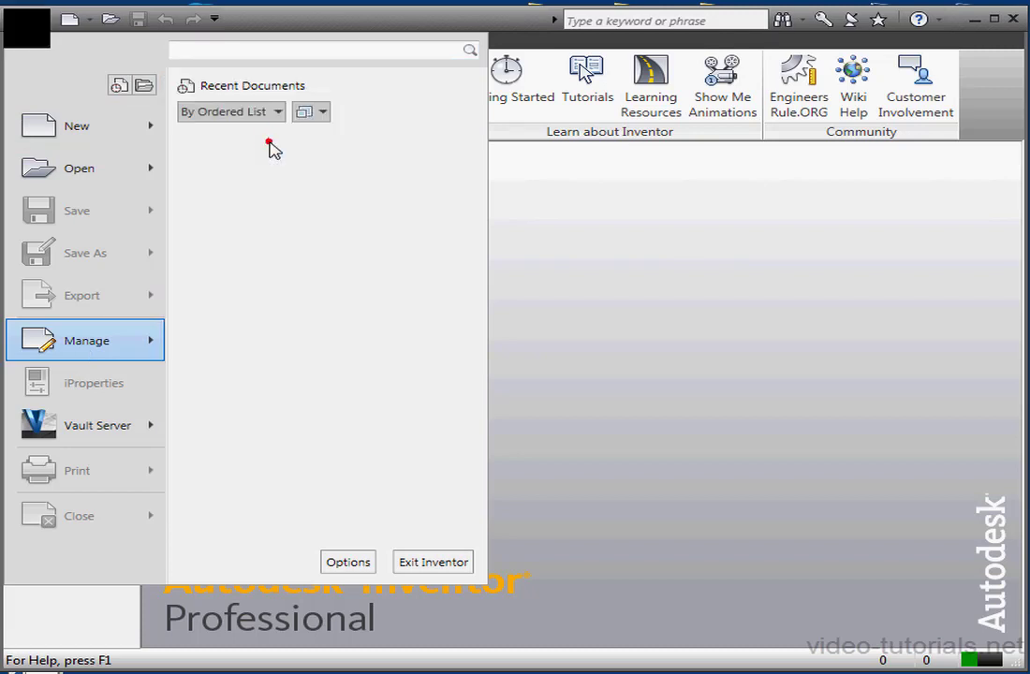
{"action": "left_click_drag", "start_coordinate": [325, 121], "coordinate": [368, 153]}
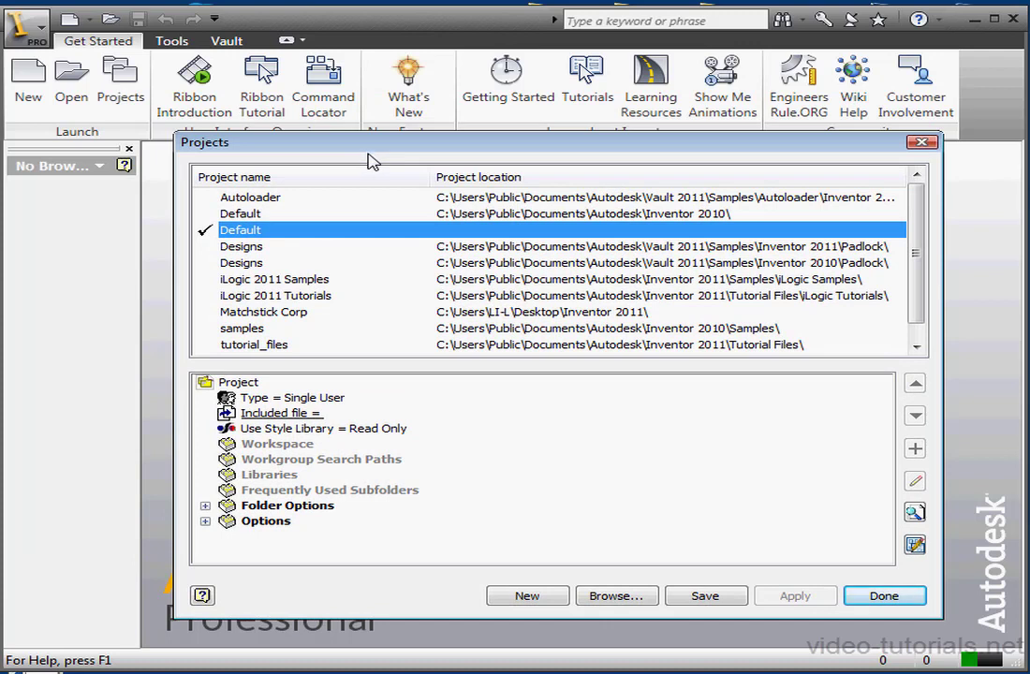
{"action": "left_click", "coordinate": [922, 142]}
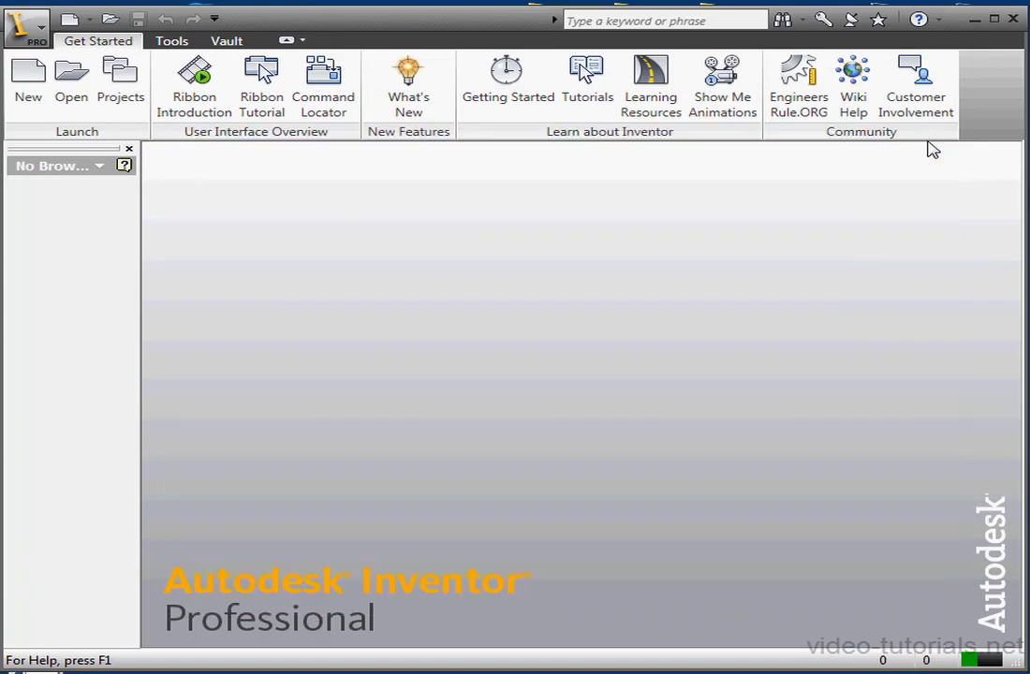
Check the project list from the New File dialog, then show the Open dialog with Default.ipj.
{"action": "left_click", "coordinate": [27, 92]}
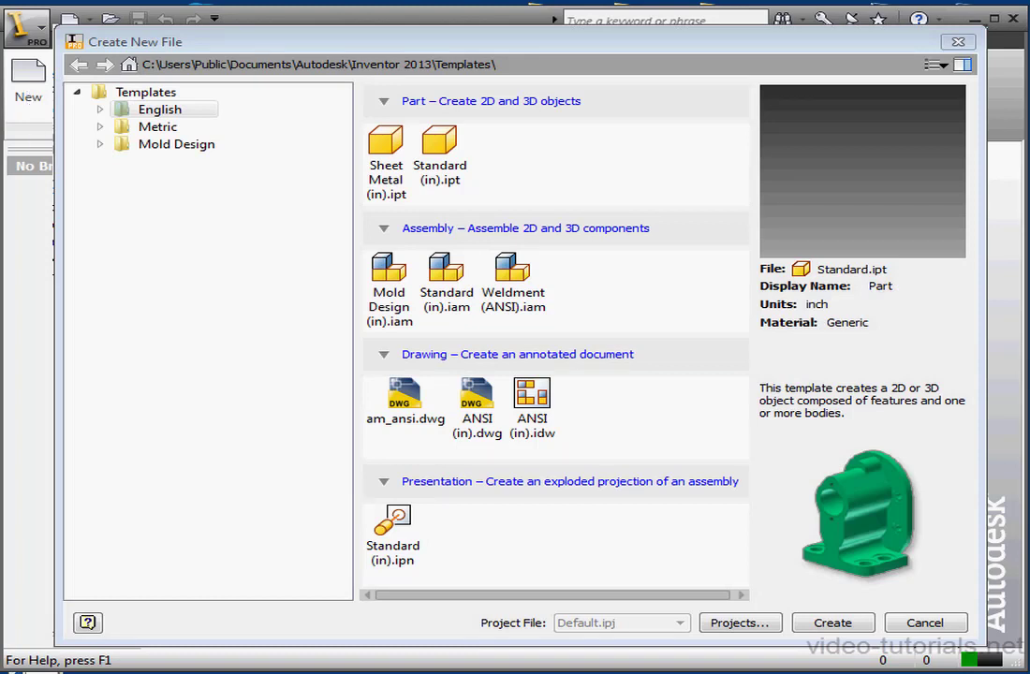
{"action": "left_click", "coordinate": [739, 622]}
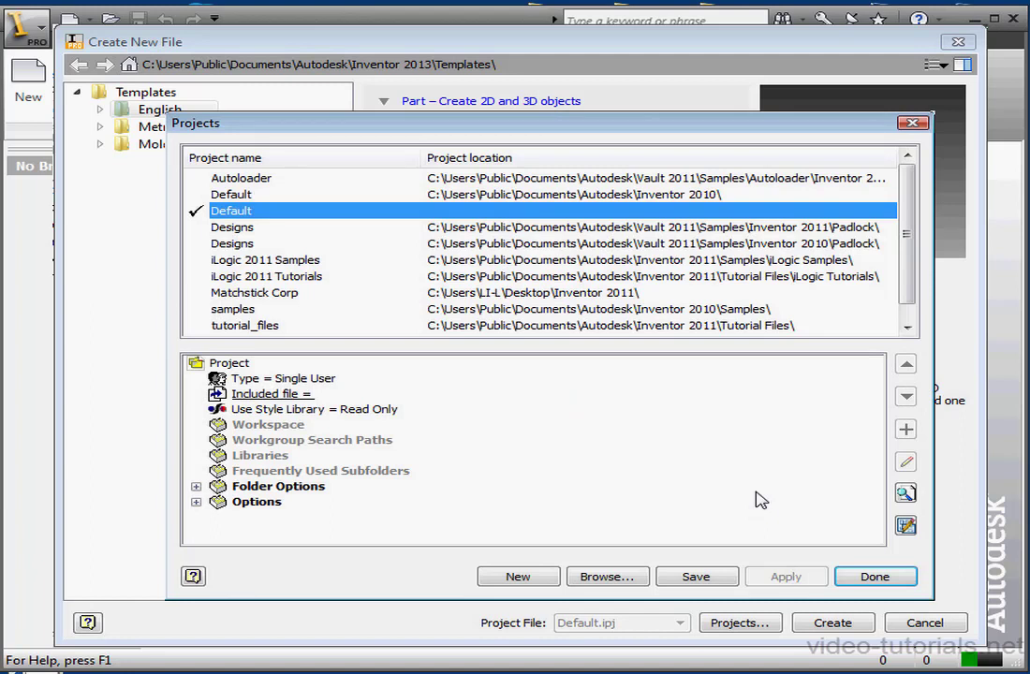
{"action": "key", "text": "Escape"}
{"action": "key", "text": "Escape"}
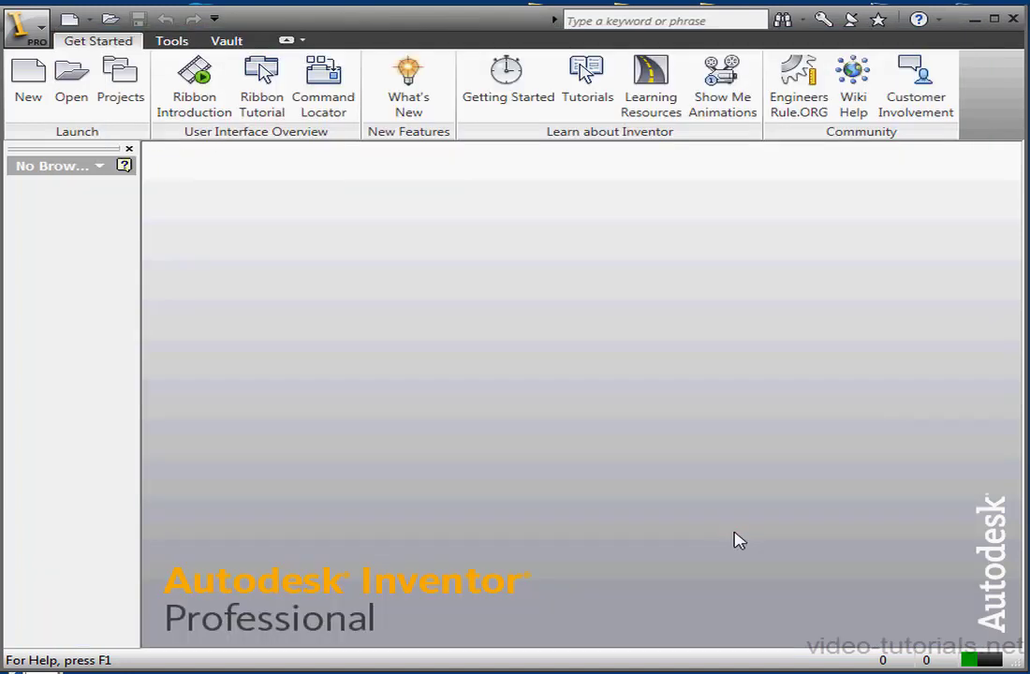
{"action": "left_click", "coordinate": [78, 98]}
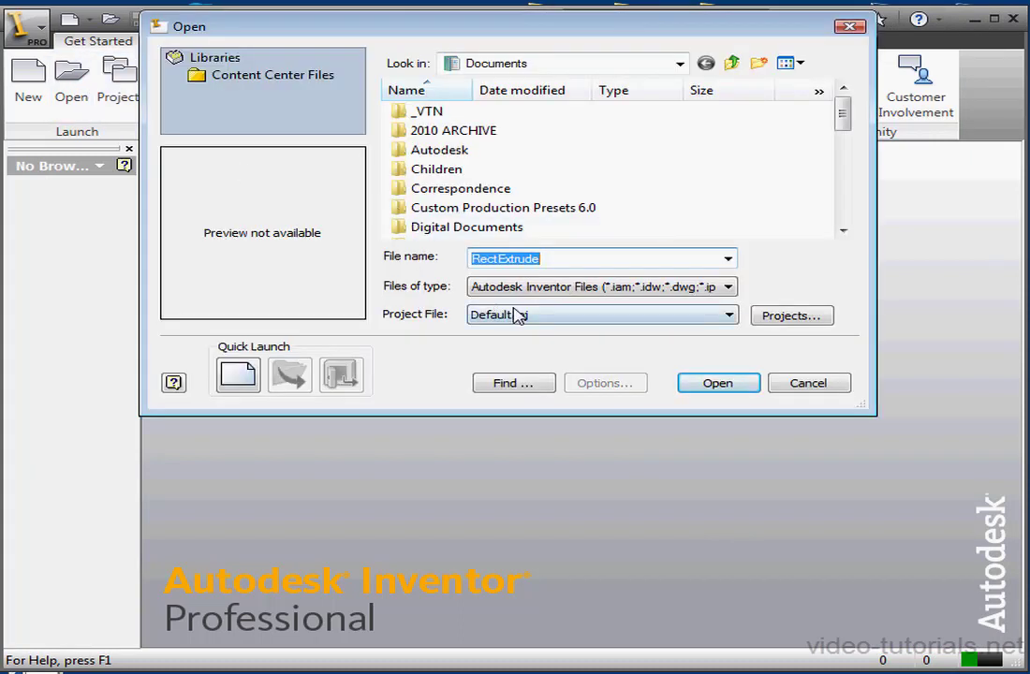
From the Open dialog, open the project list and browse for a project file in Inventor 2011.
{"action": "left_click", "coordinate": [789, 316]}
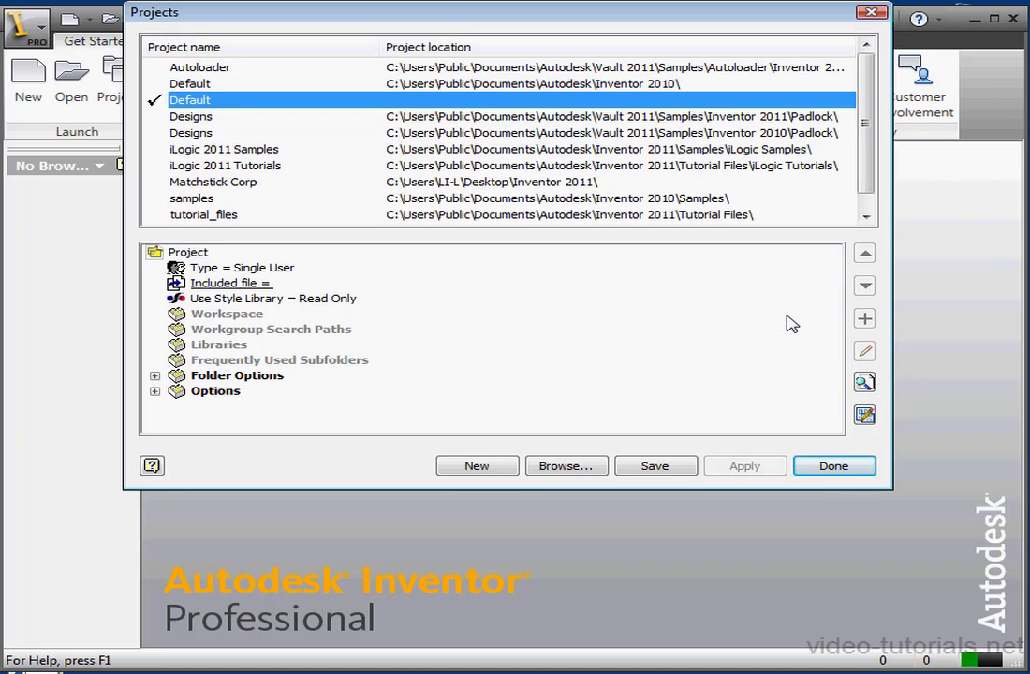
{"action": "left_click_drag", "start_coordinate": [460, 22], "coordinate": [465, 44]}
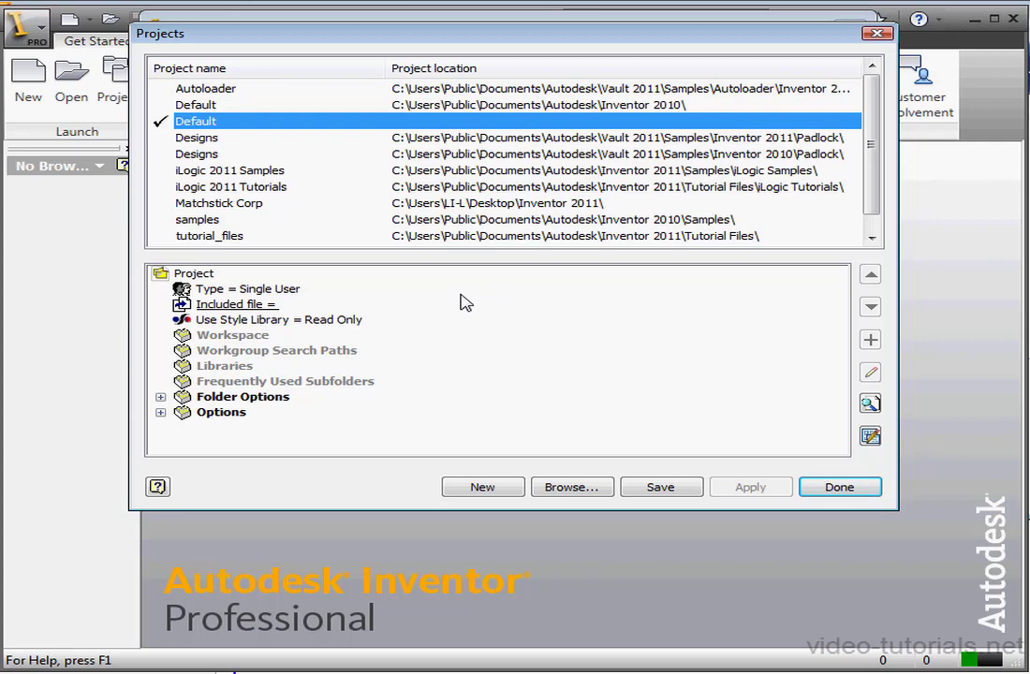
{"action": "left_click", "coordinate": [573, 487]}
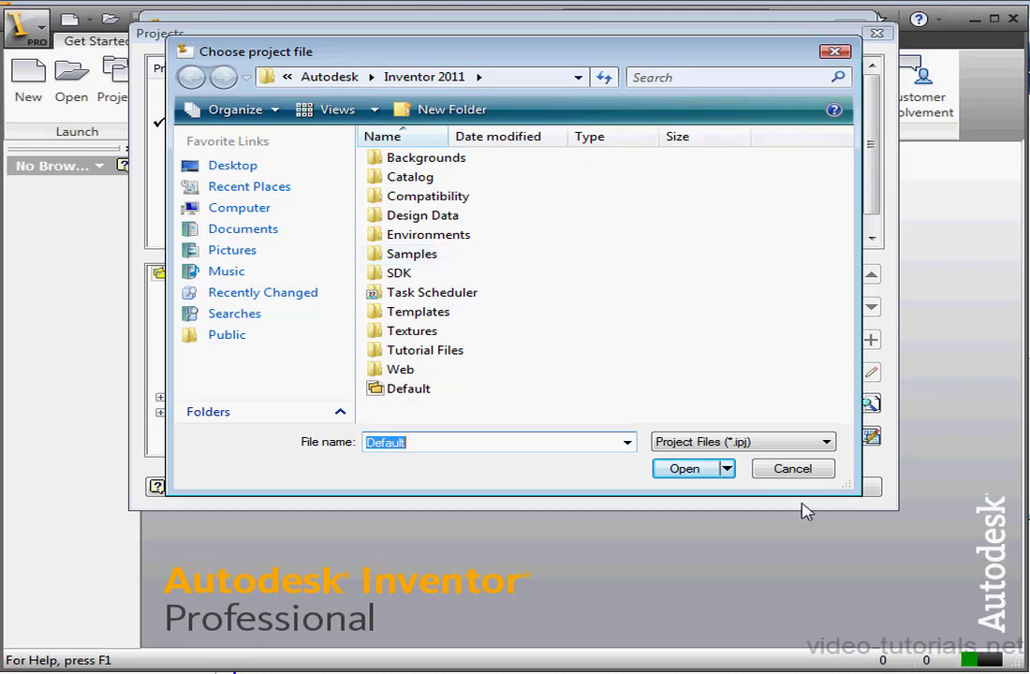
Cancel the project file browser to return to the project list showing Matchstick Corp.
{"action": "left_click", "coordinate": [789, 470]}
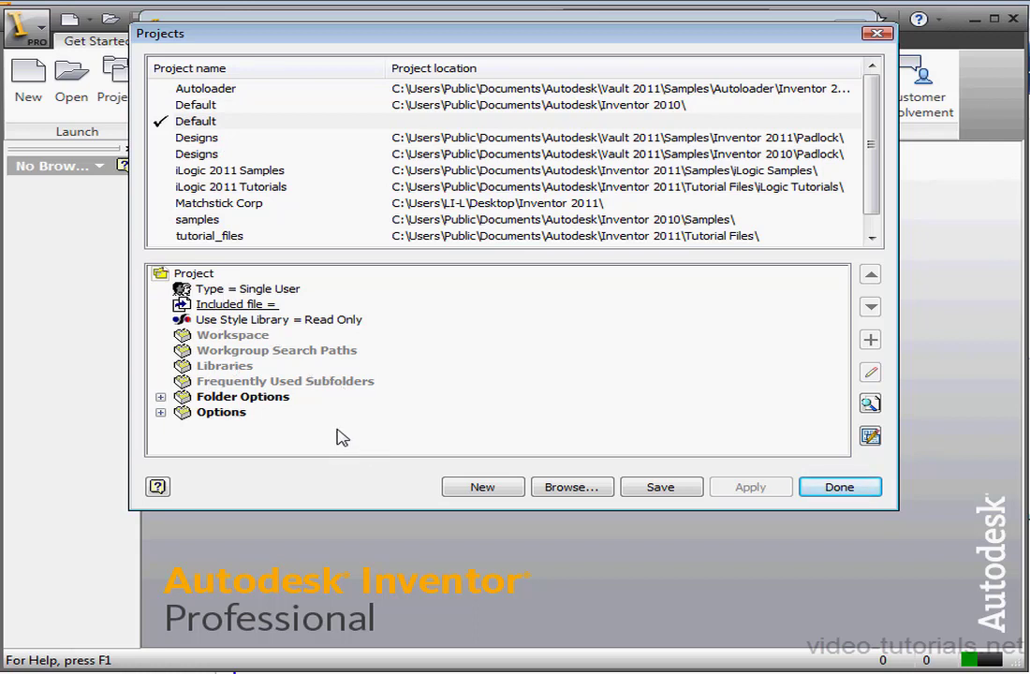
Activate Matchstick Corp as the current project in the Projects dialog.
{"action": "left_click", "coordinate": [218, 203]}
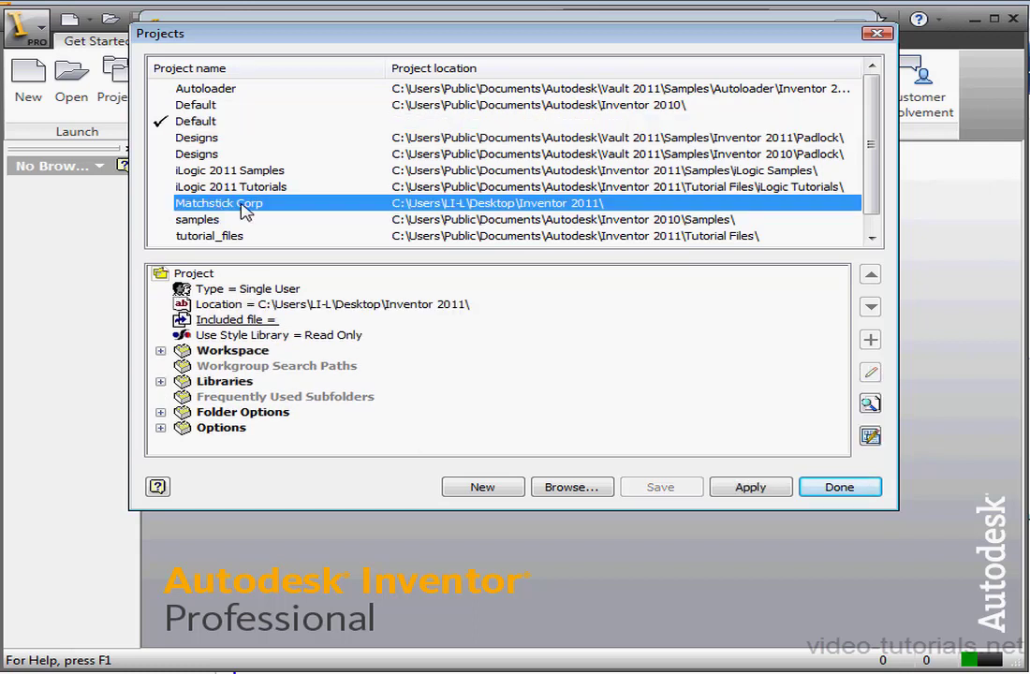
{"action": "left_click", "coordinate": [751, 487]}
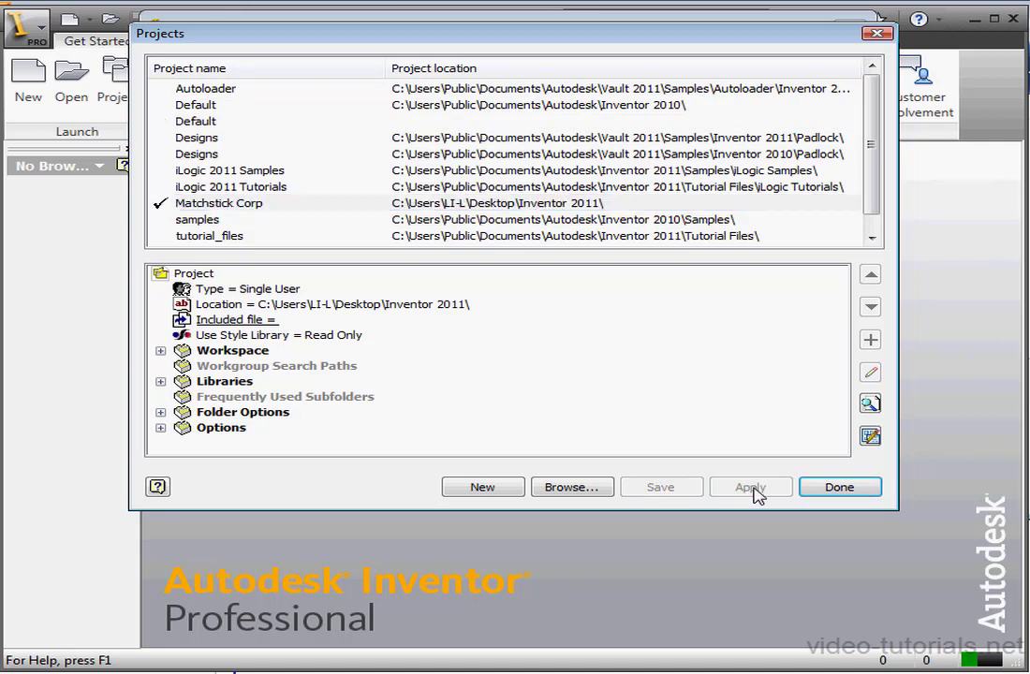
{"action": "double_click", "coordinate": [200, 122]}
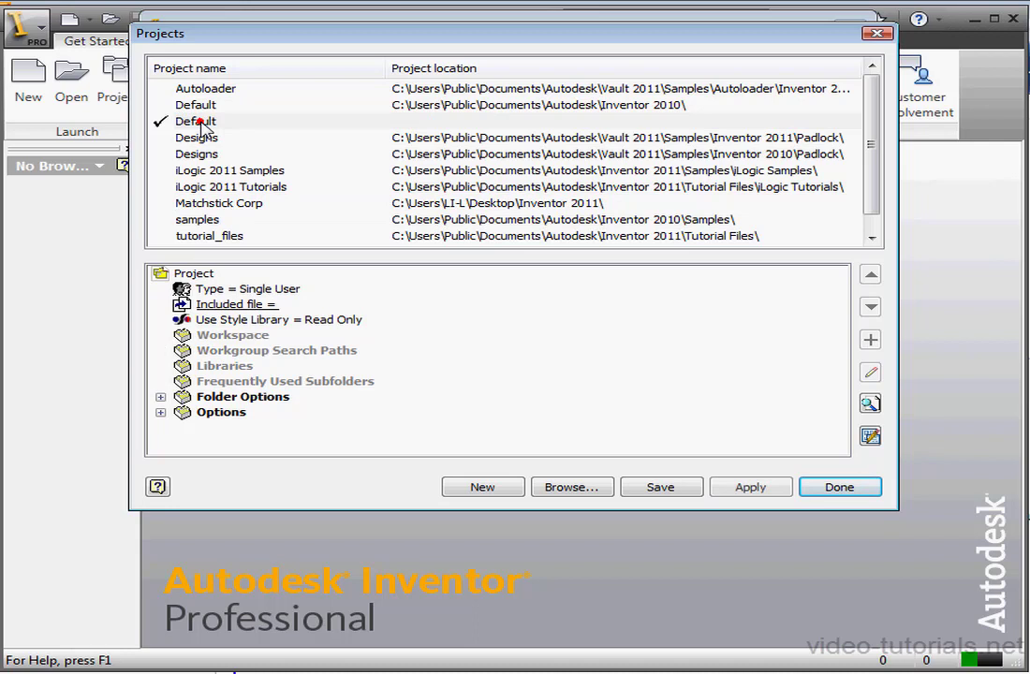
{"action": "left_click", "coordinate": [186, 124]}
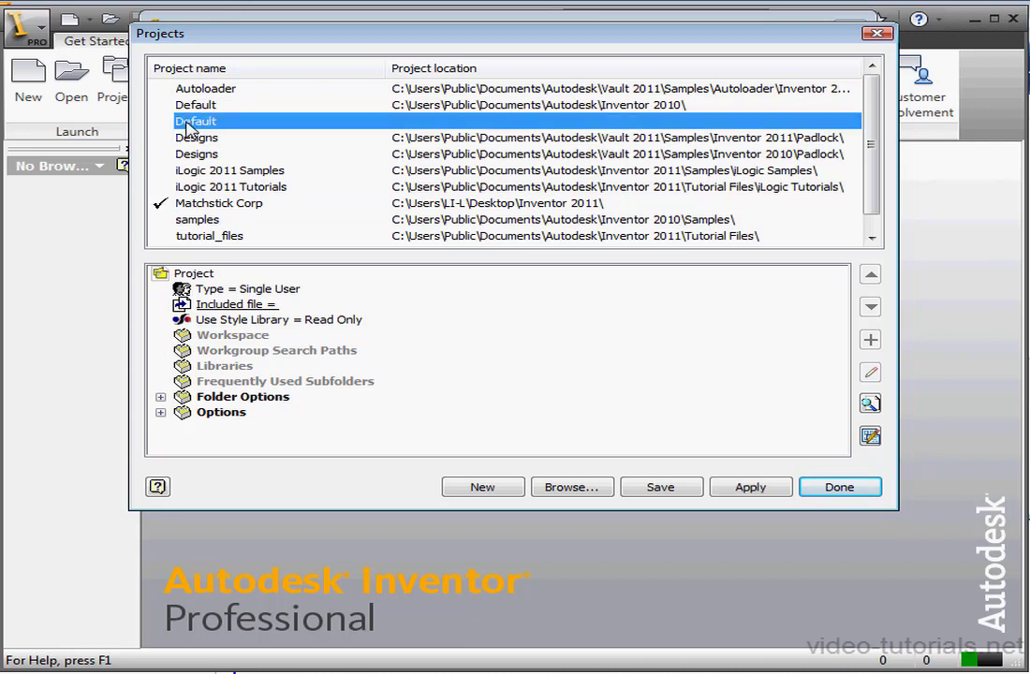
{"action": "double_click", "coordinate": [187, 124]}
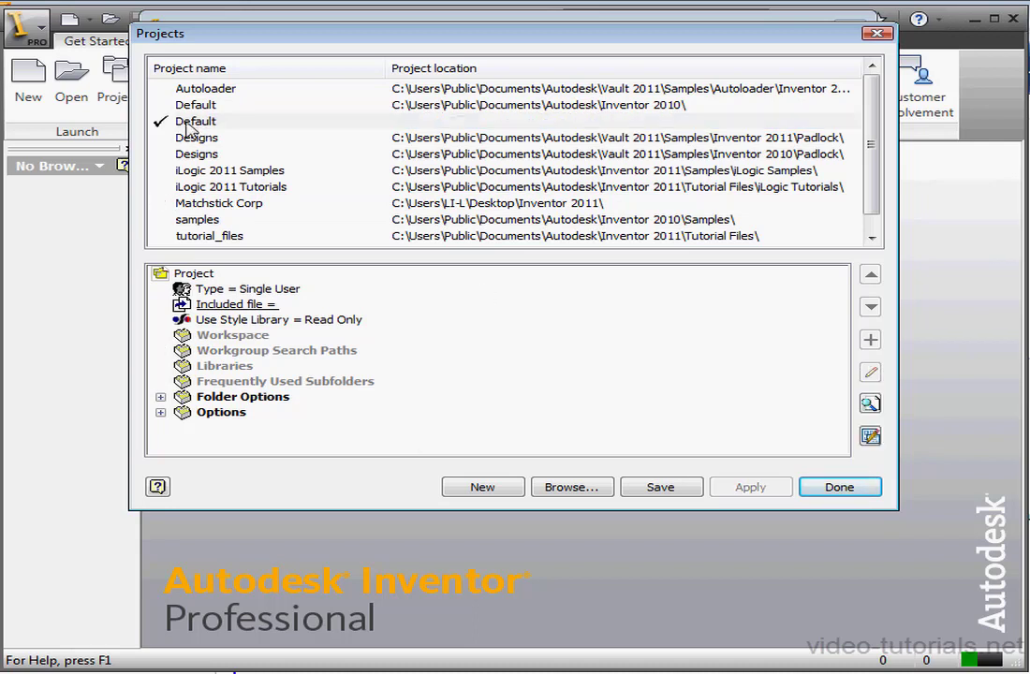
{"action": "left_click", "coordinate": [203, 203]}
{"action": "double_click", "coordinate": [202, 203]}
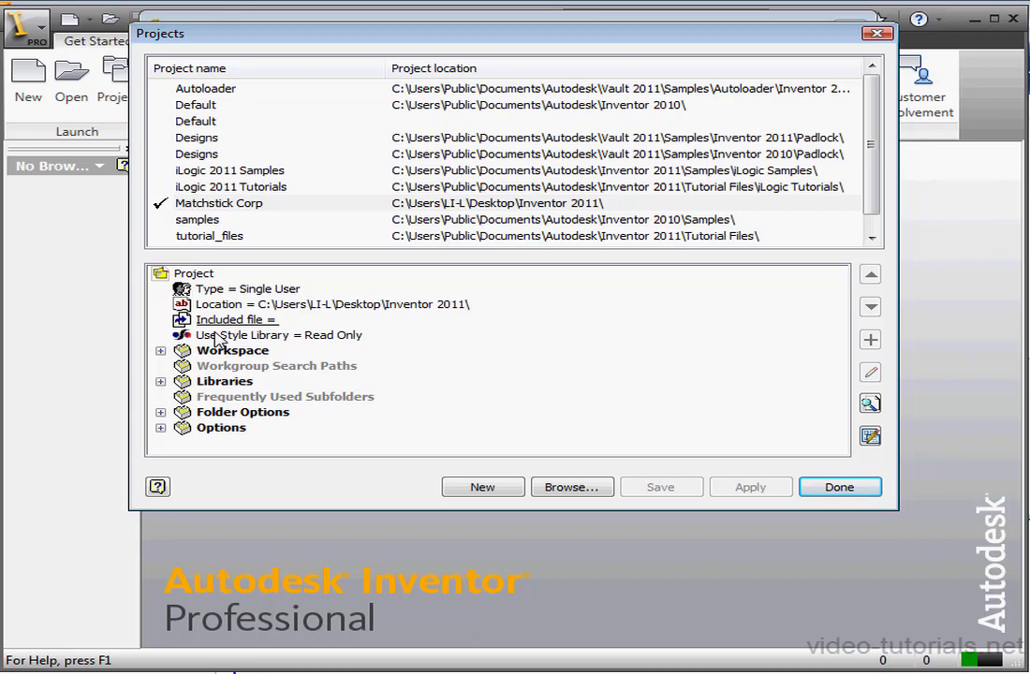
{"action": "left_click", "coordinate": [198, 236]}
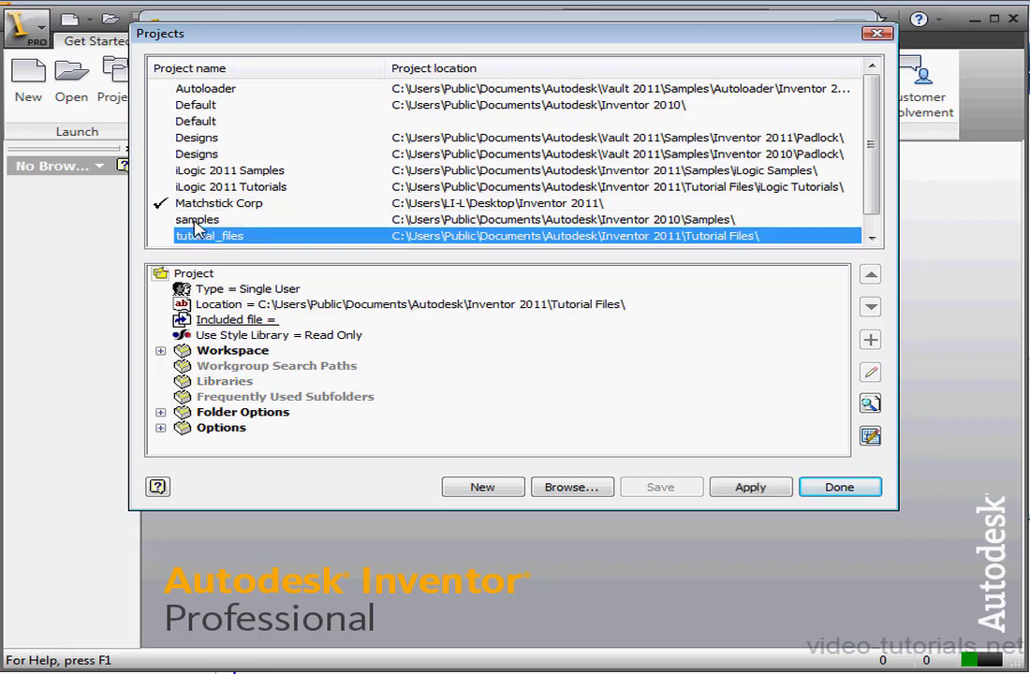
{"action": "left_click", "coordinate": [195, 222]}
{"action": "right_click", "coordinate": [191, 223]}
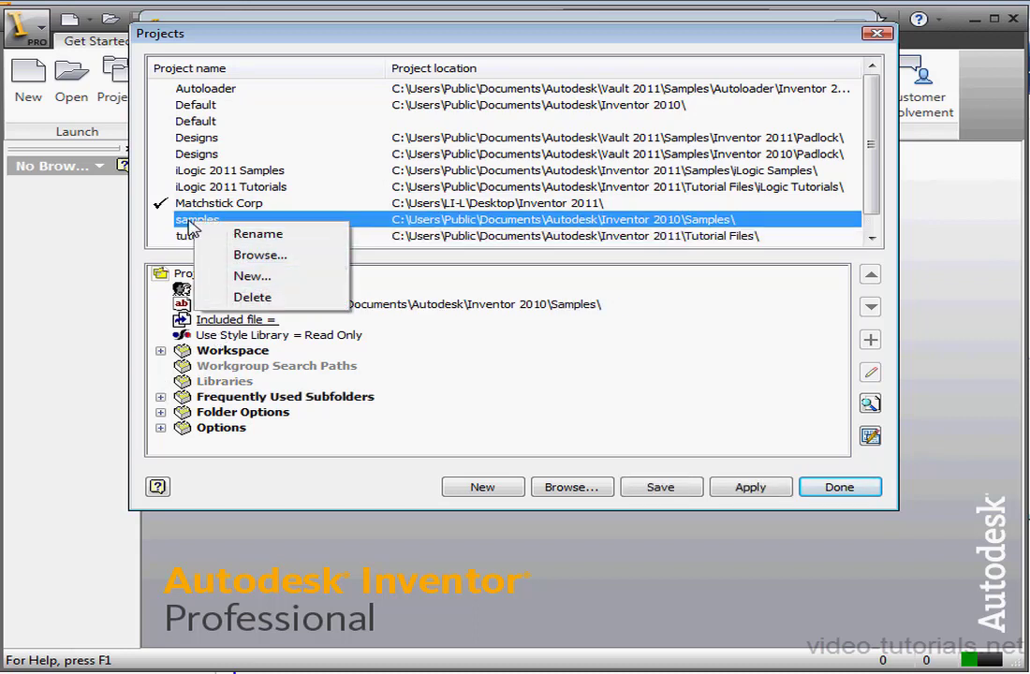
{"action": "left_click", "coordinate": [164, 120]}
{"action": "right_click", "coordinate": [186, 122]}
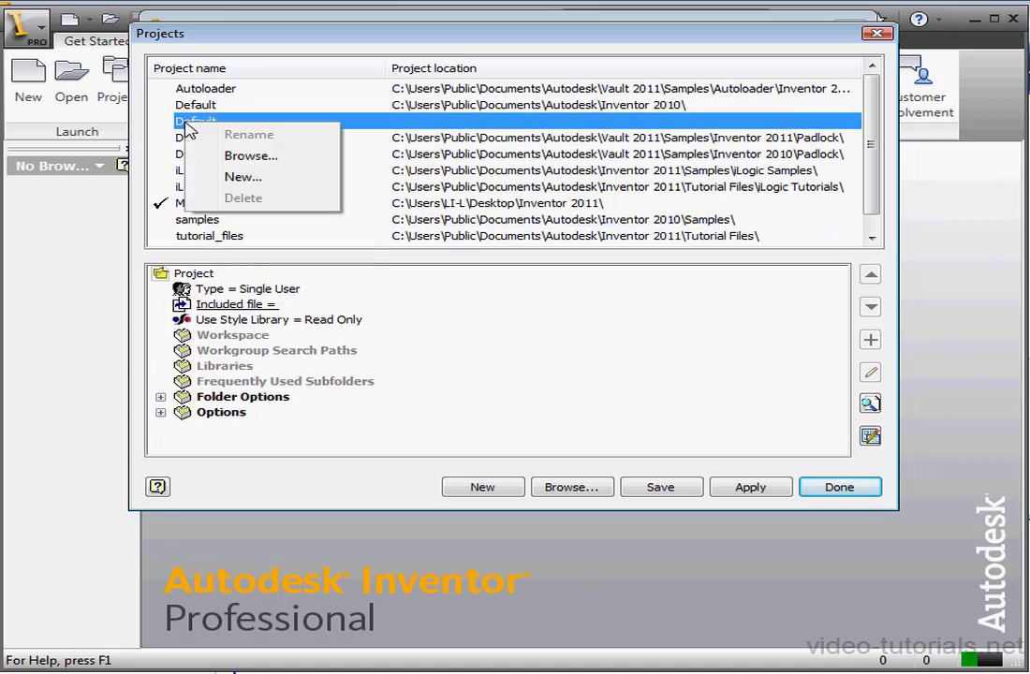
{"action": "key", "text": "Escape"}
{"action": "key", "text": "Down"}
{"action": "key", "text": "Down"}
{"action": "key", "text": "Down"}
{"action": "key", "text": "Down"}
{"action": "key", "text": "Up"}
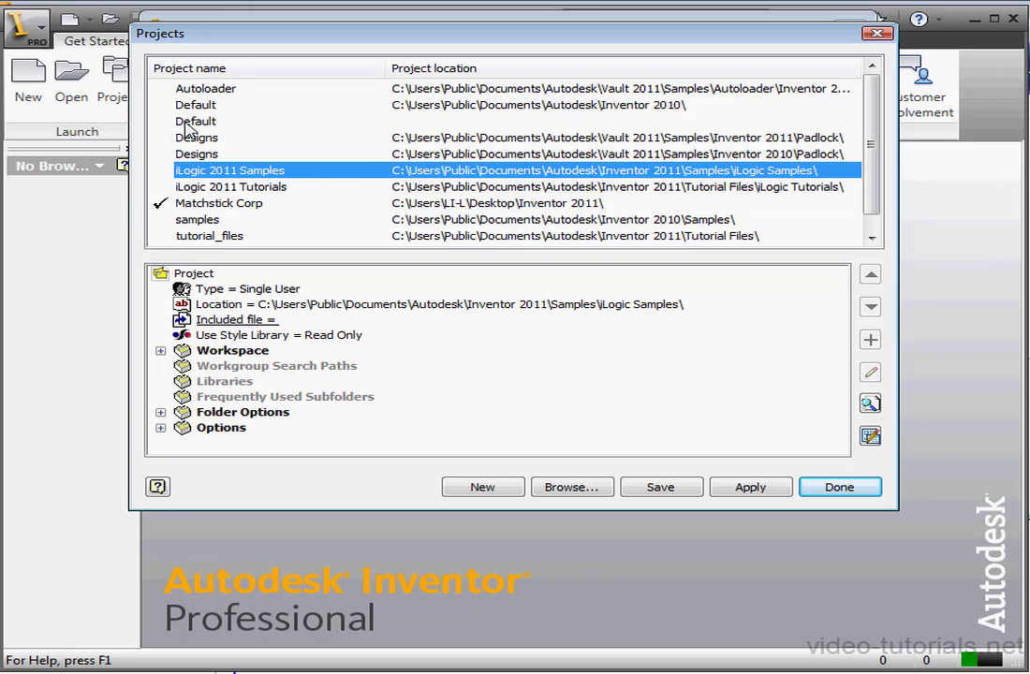
{"action": "right_click", "coordinate": [219, 203]}
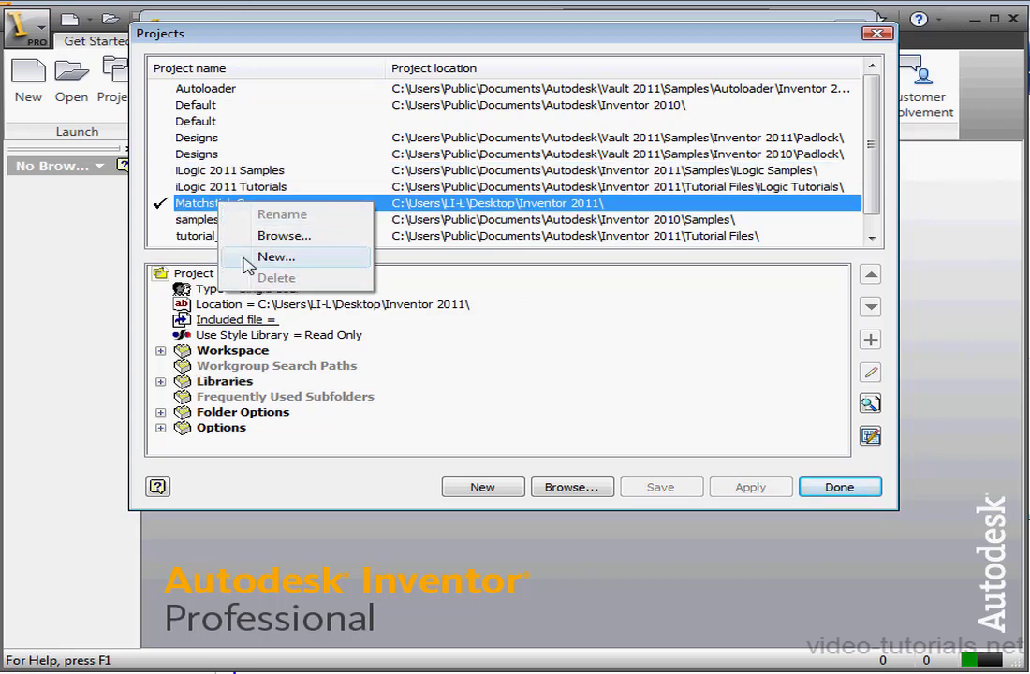
{"action": "left_click", "coordinate": [178, 178]}
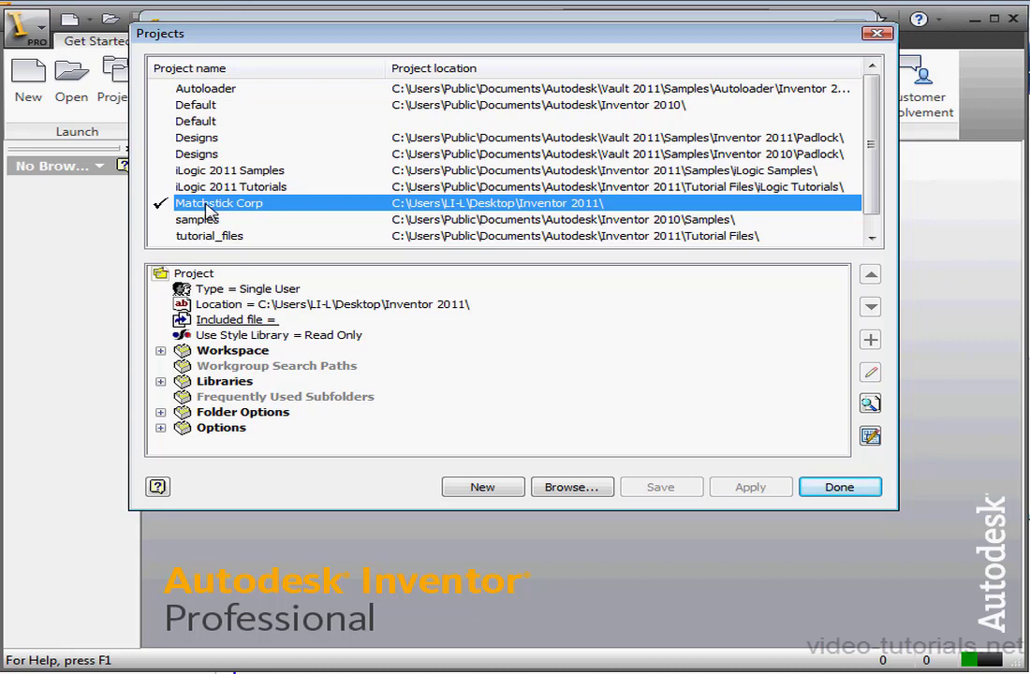
{"action": "left_click", "coordinate": [198, 90]}
{"action": "right_click", "coordinate": [199, 92]}
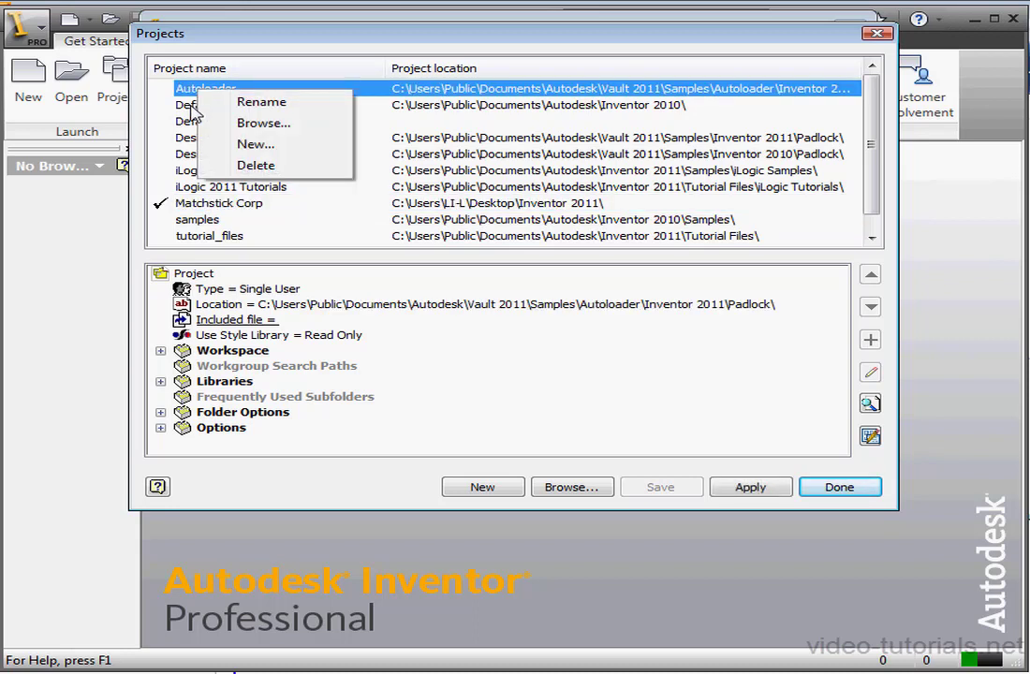
{"action": "left_click", "coordinate": [192, 106]}
{"action": "right_click", "coordinate": [194, 108]}
{"action": "right_click", "coordinate": [190, 122]}
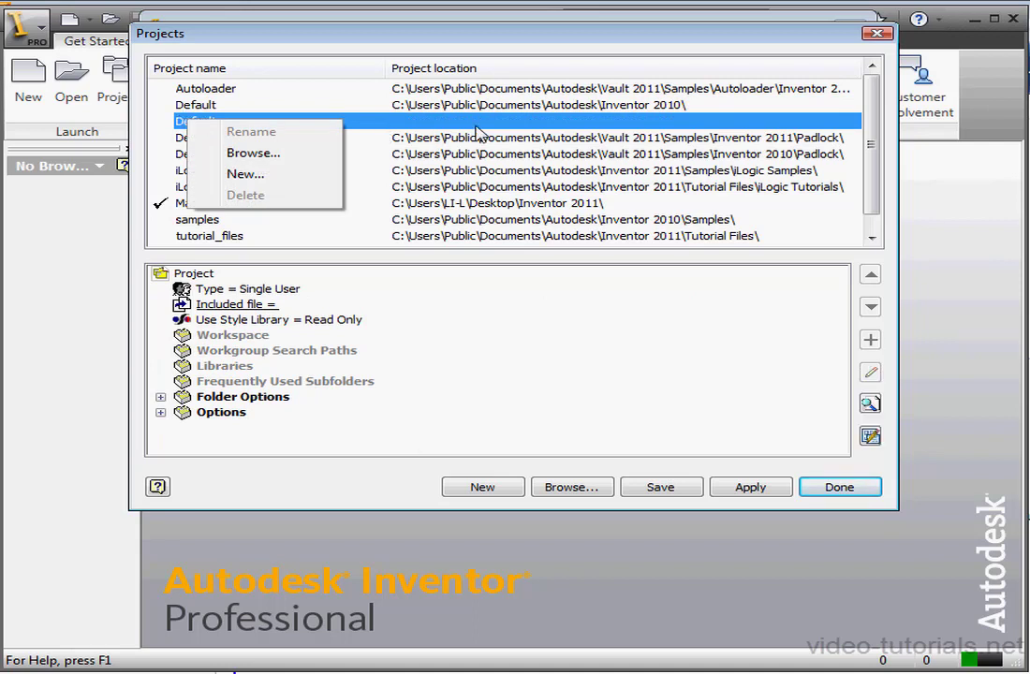
{"action": "left_click", "coordinate": [506, 187]}
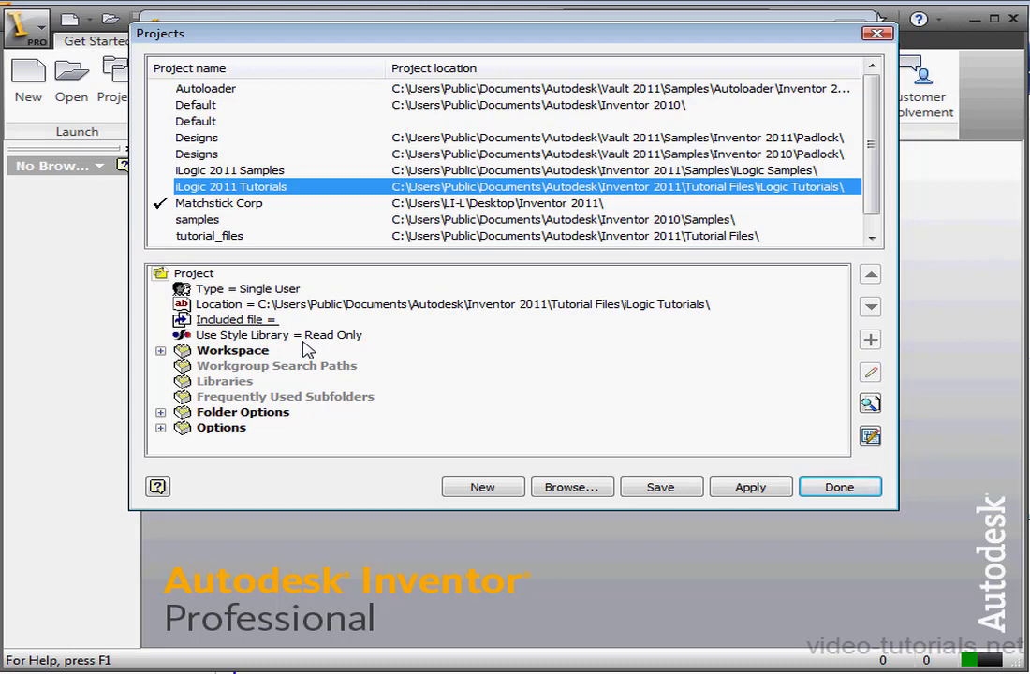
Expand Workspace and Folder Options to reveal Design Data, Templates and Content Center Files, all [Default].
{"action": "left_click", "coordinate": [161, 351]}
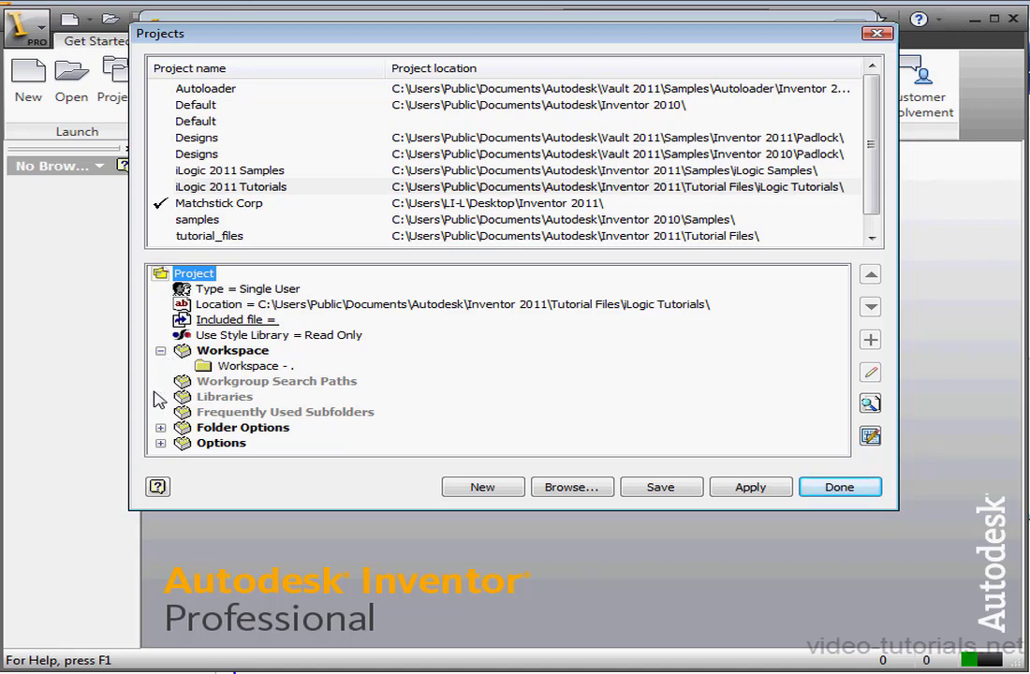
{"action": "left_click", "coordinate": [161, 443]}
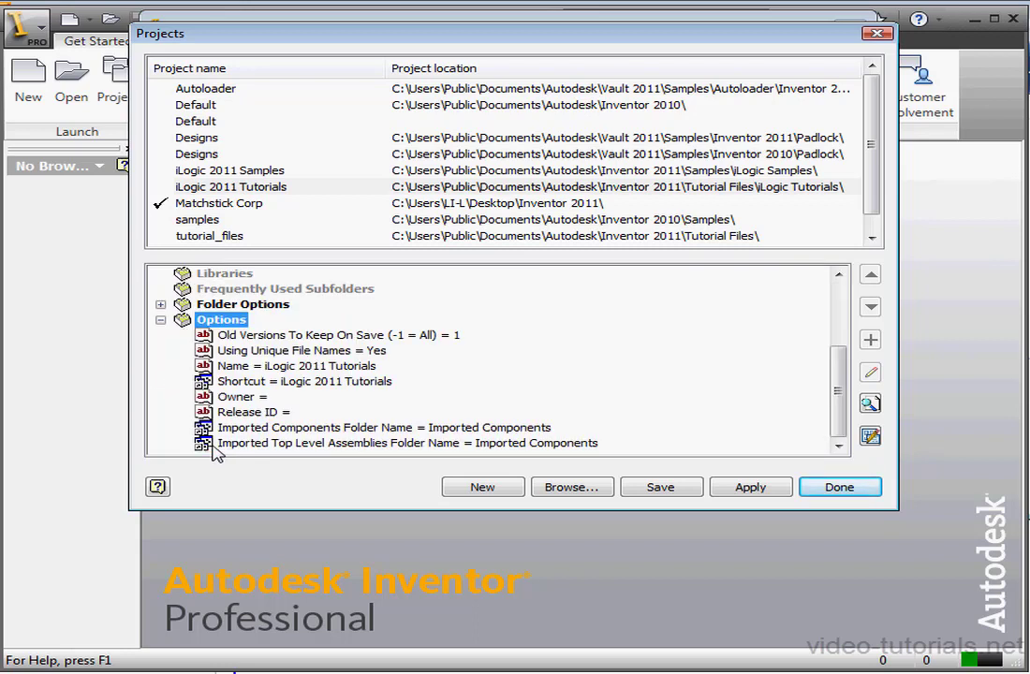
{"action": "left_click", "coordinate": [161, 319]}
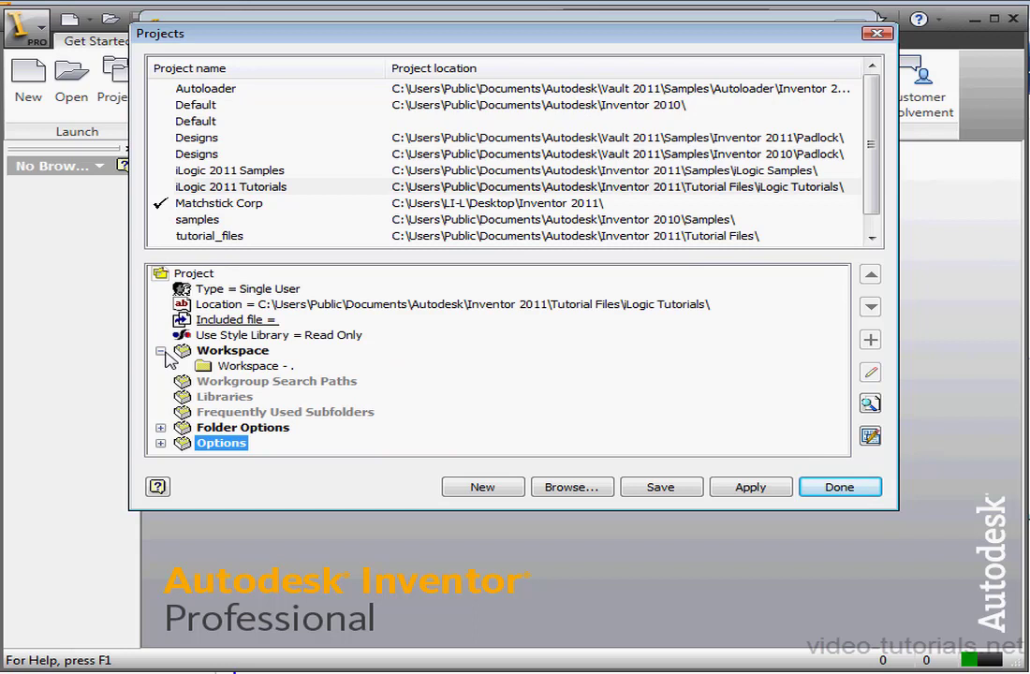
{"action": "left_click", "coordinate": [161, 427]}
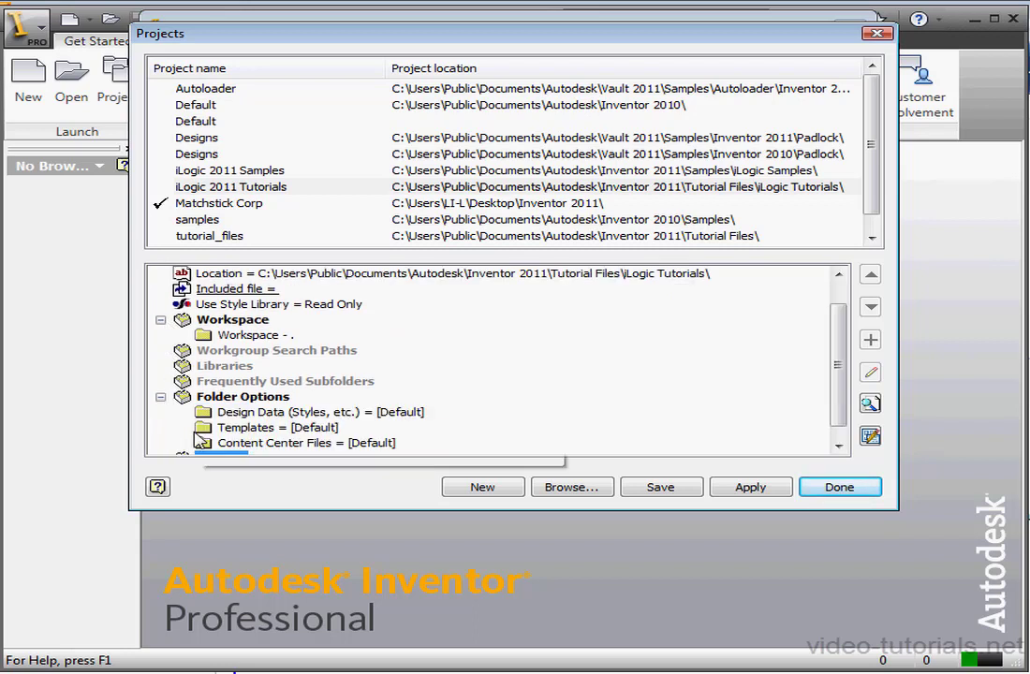
{"action": "right_click", "coordinate": [239, 414]}
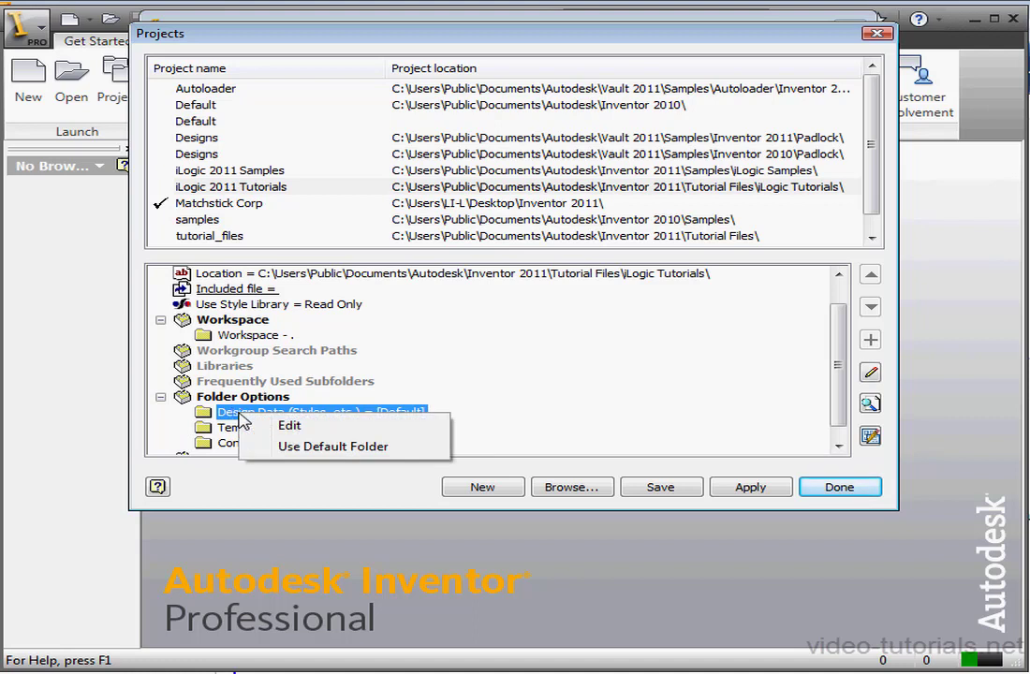
{"action": "left_click", "coordinate": [328, 411]}
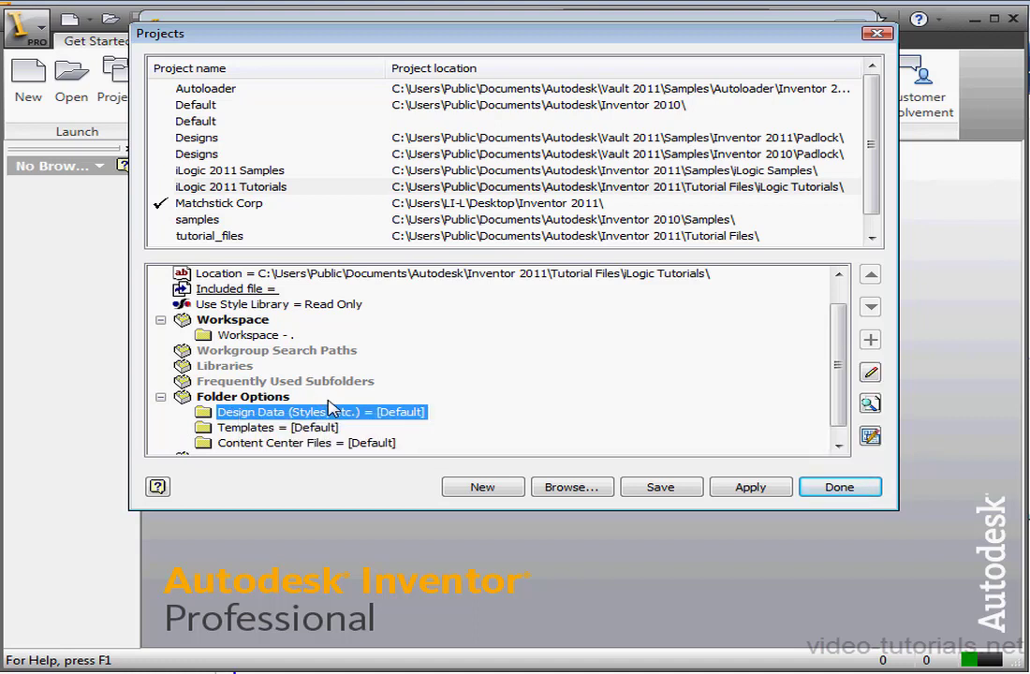